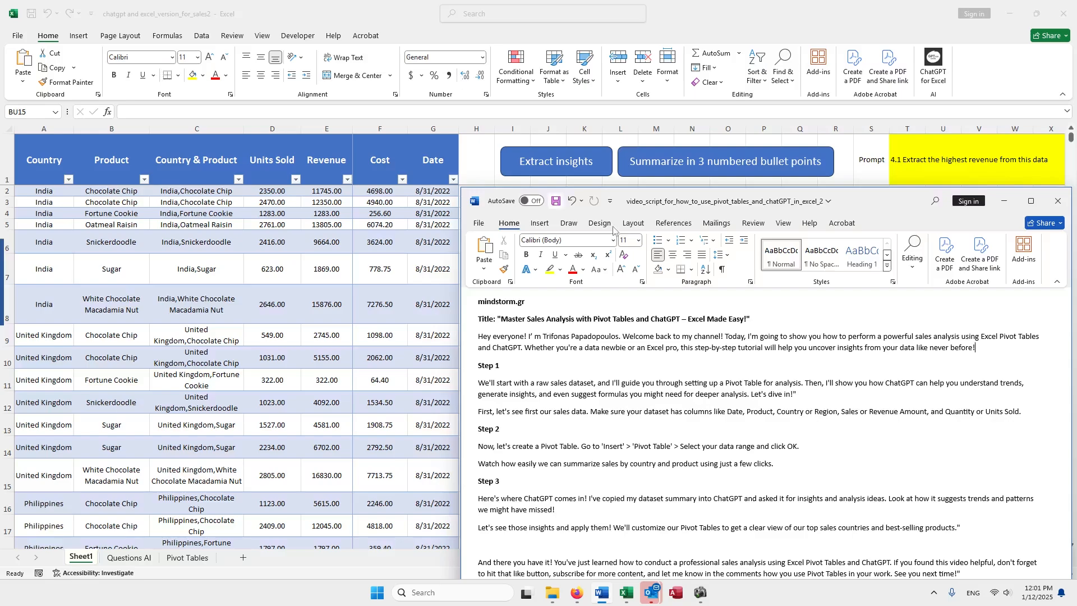
Switch to the Excel workbook and look through the raw sales table on Sheet1
left_click(44, 159)
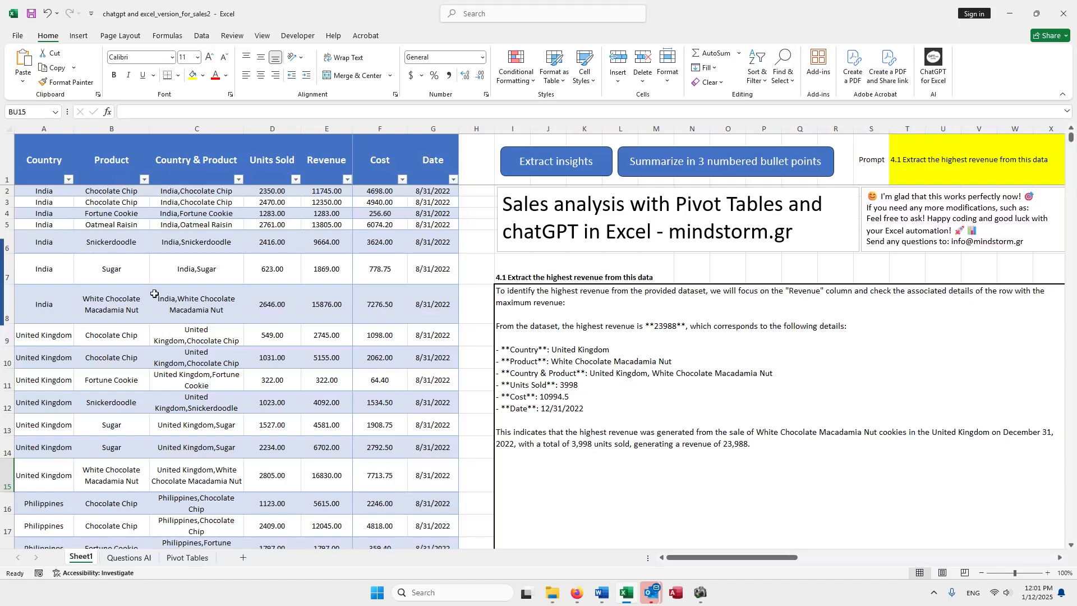
scroll(157, 303, "down", 20)
scroll(160, 309, "down", 10)
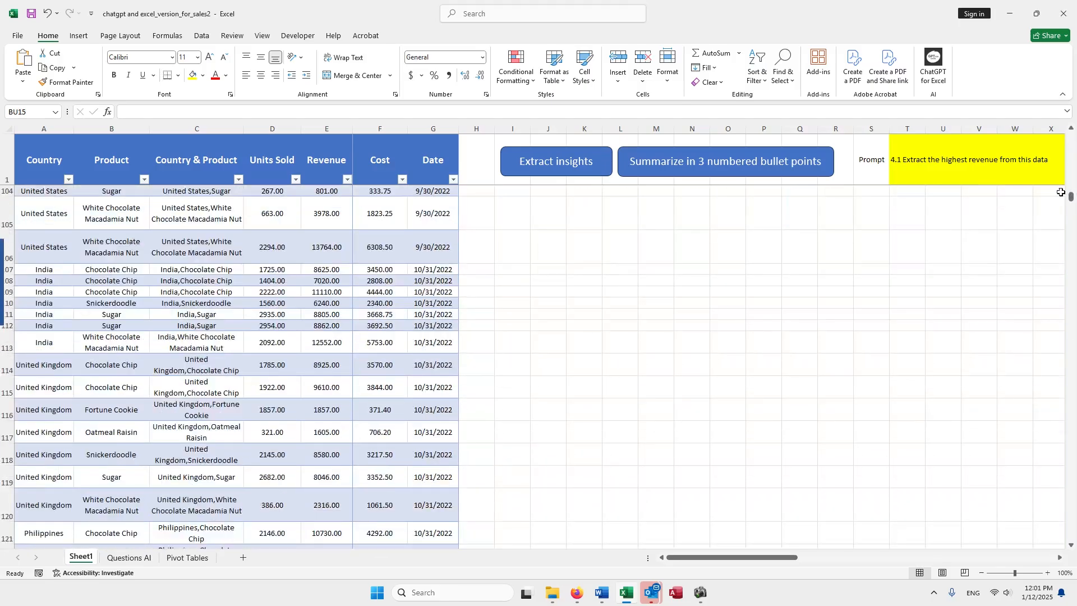
left_click_drag(1070, 194, 857, 295)
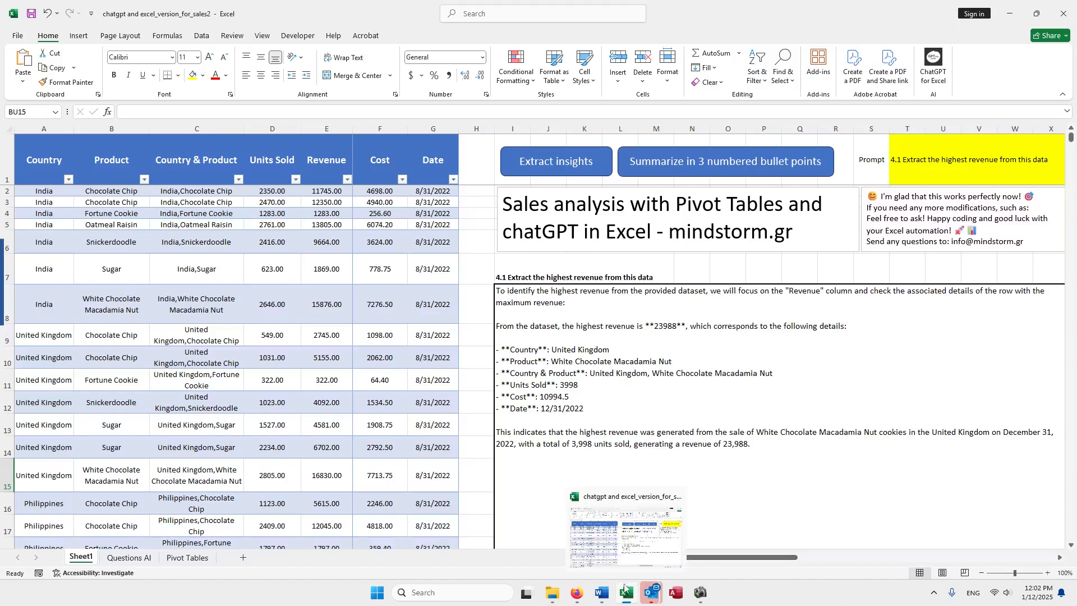
Insert a PivotTable based on Table1 at cell BQ10 of the existing Sheet1
left_click_drag(719, 558, 970, 558)
left_click(1059, 558)
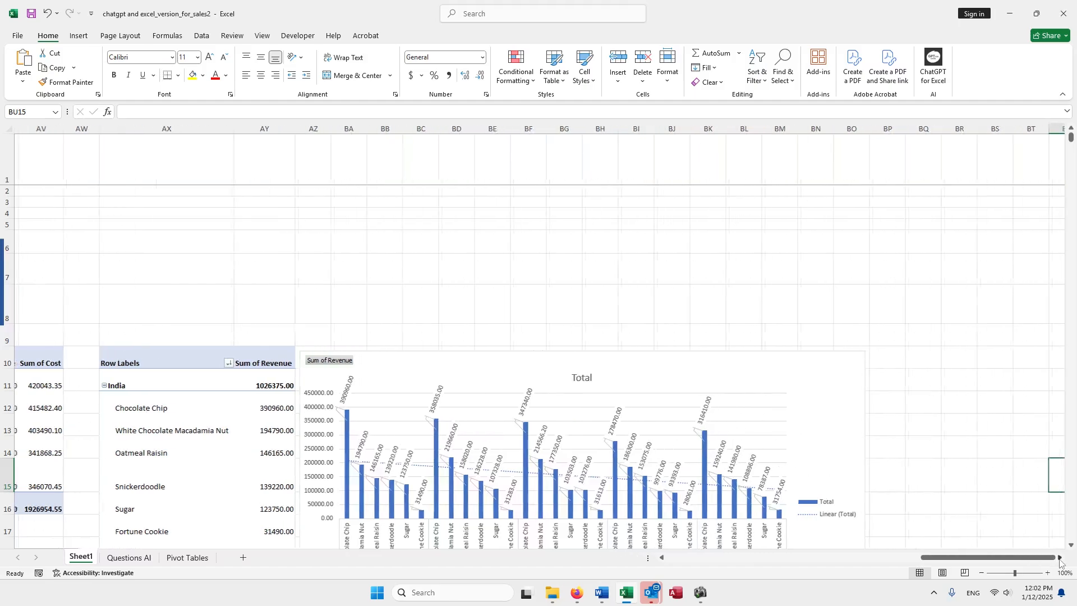
left_click(1060, 558)
left_click(1060, 558)
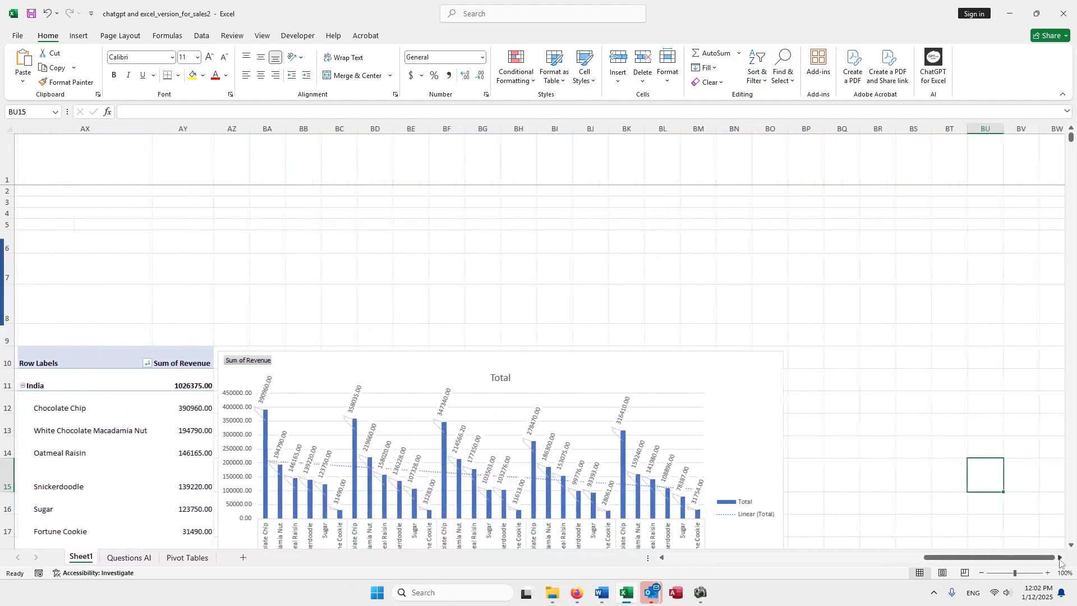
left_click(843, 359)
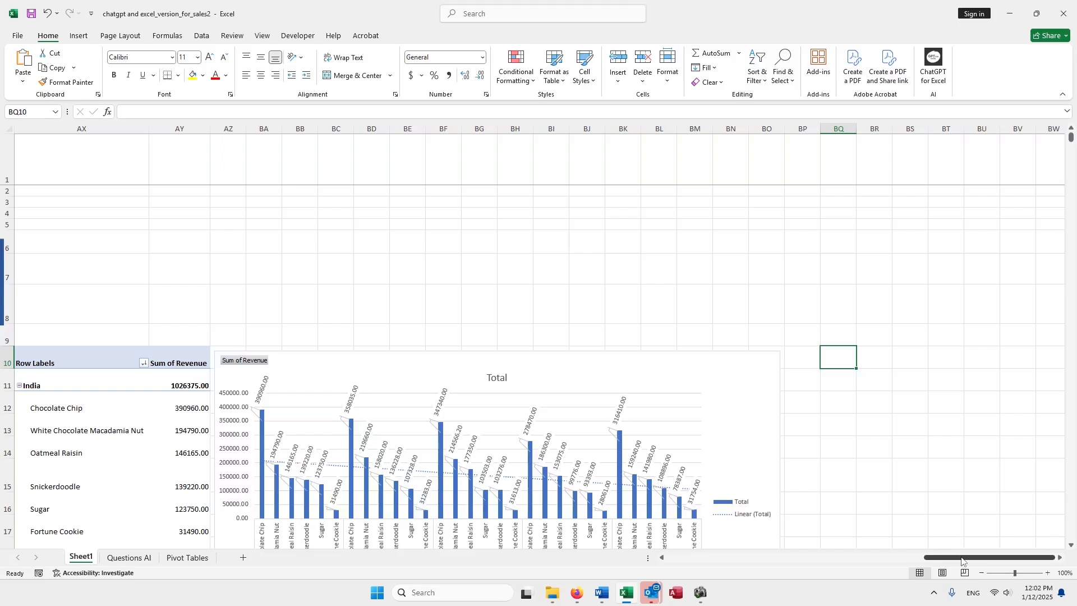
left_click(77, 37)
left_click(28, 62)
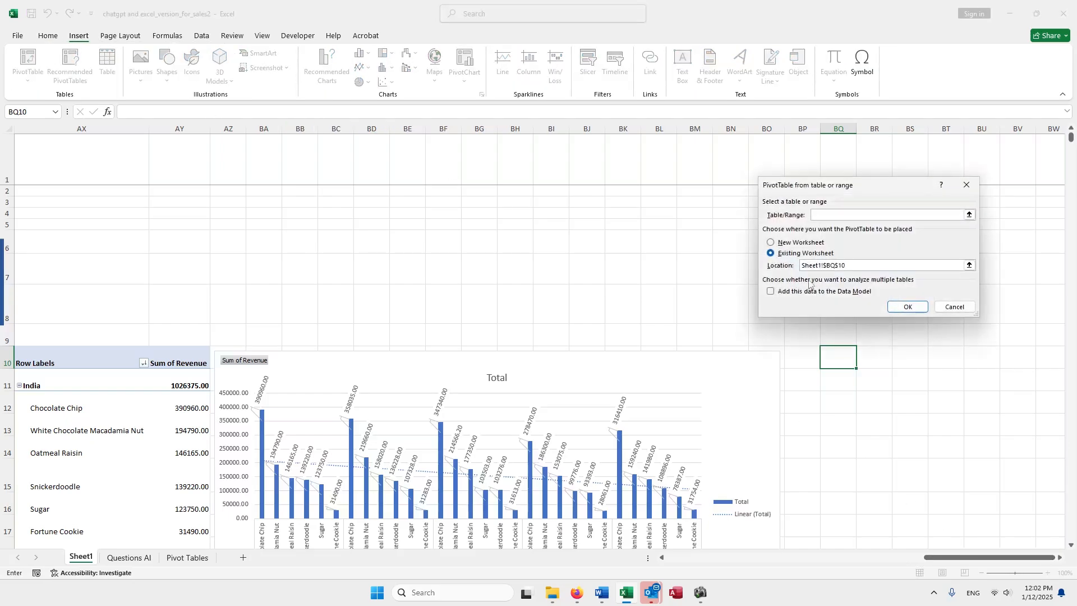
left_click_drag(953, 559, 658, 558)
left_click_drag(44, 167, 424, 520)
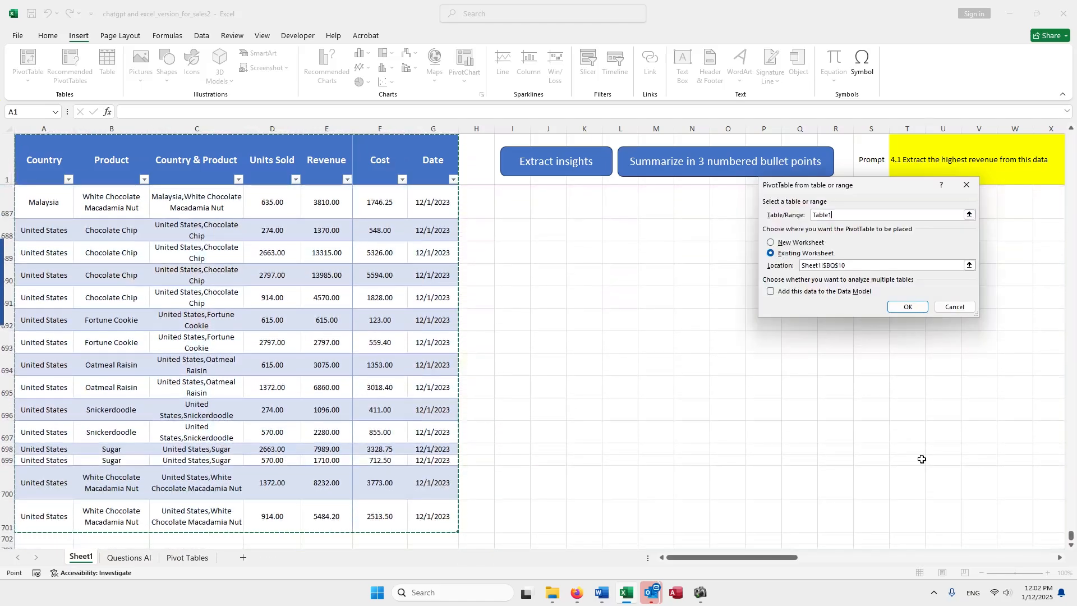
left_click(904, 308)
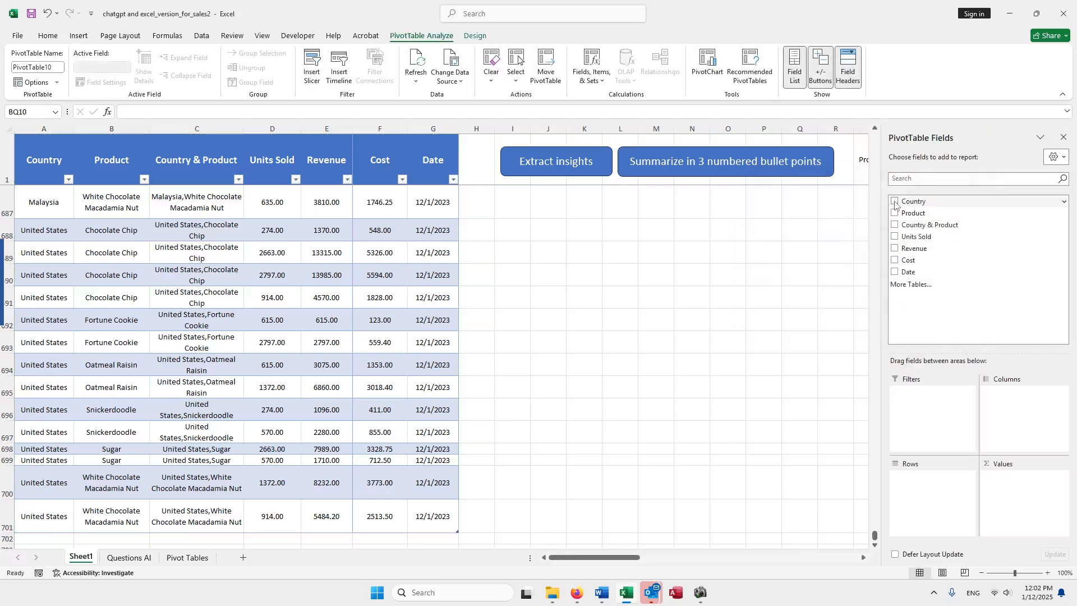
Add Country and Product as PivotTable rows, with Units Sold and Revenue as summed values
left_click(895, 202)
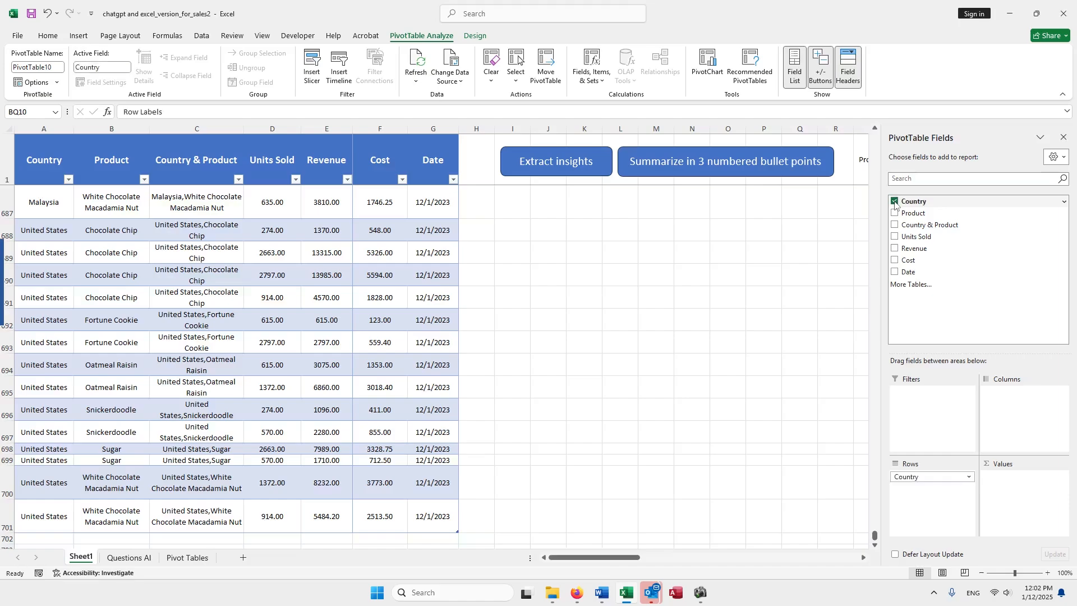
left_click(895, 213)
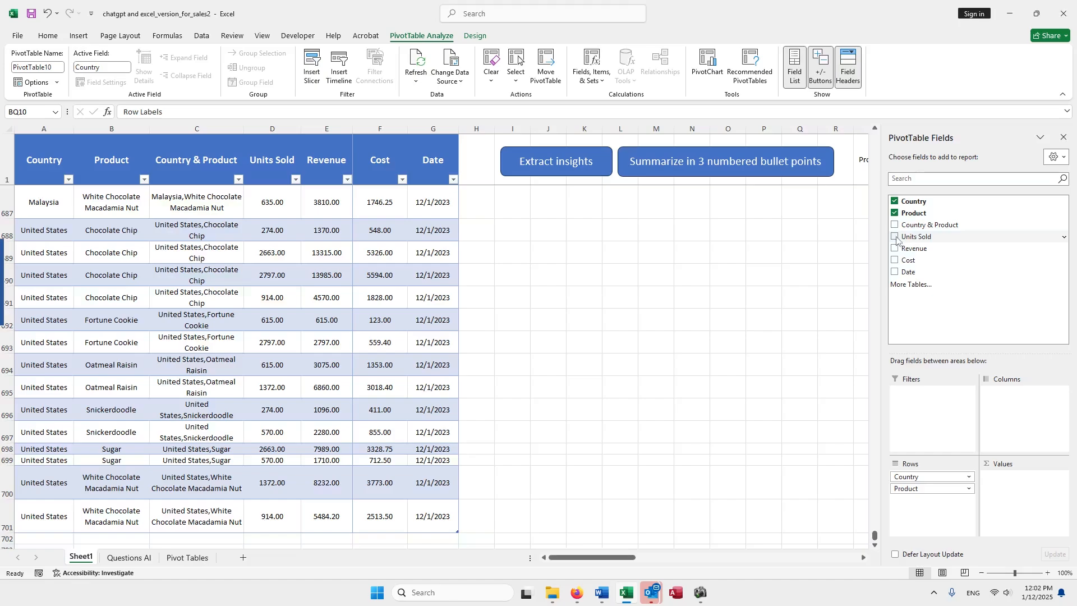
left_click(895, 237)
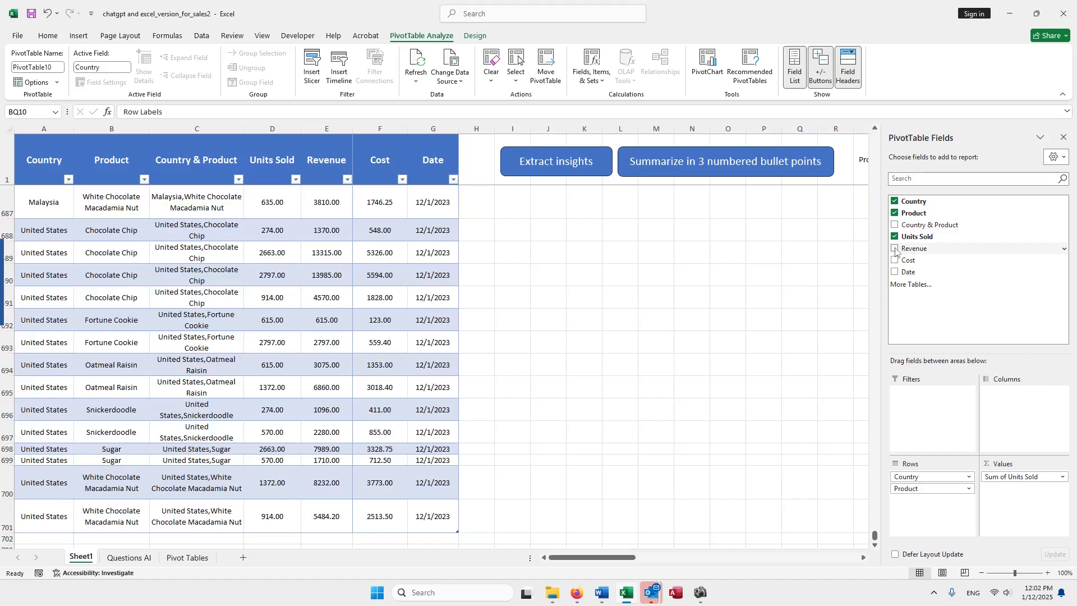
left_click(895, 250)
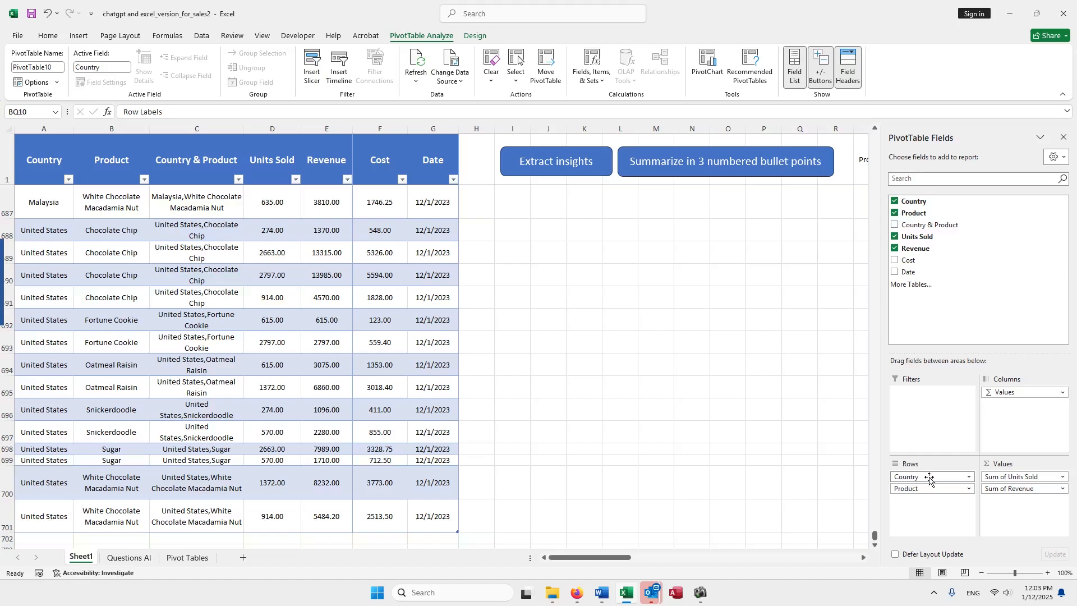
Make Country the report filter instead of a row field and close the PivotTable field list
left_click_drag(929, 477, 936, 415)
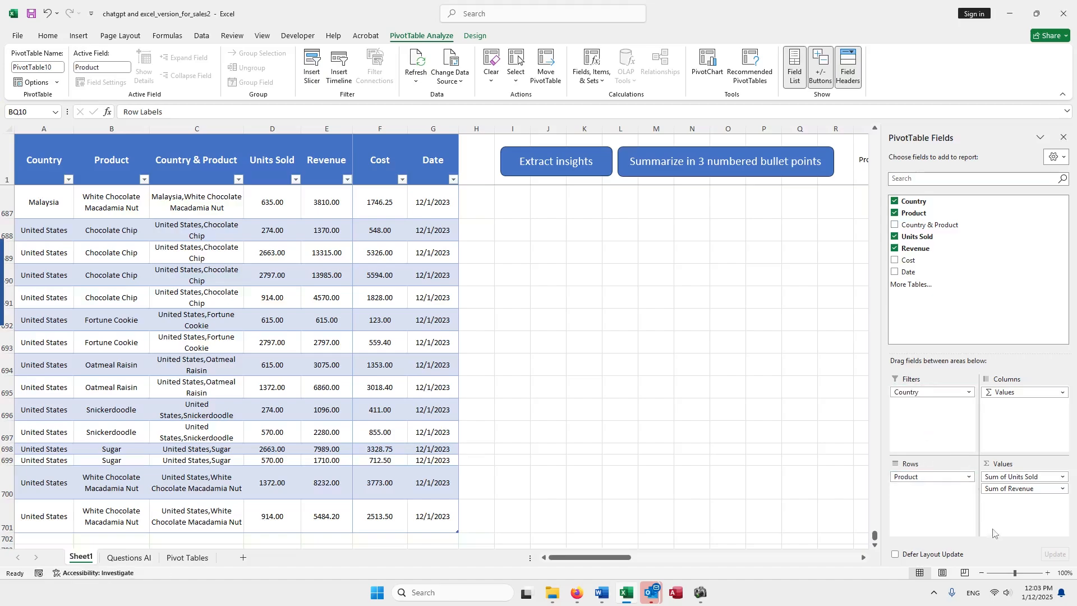
left_click(1064, 137)
left_click_drag(718, 558, 827, 572)
left_click_drag(1071, 537, 1076, 115)
left_click_drag(864, 559, 1017, 563)
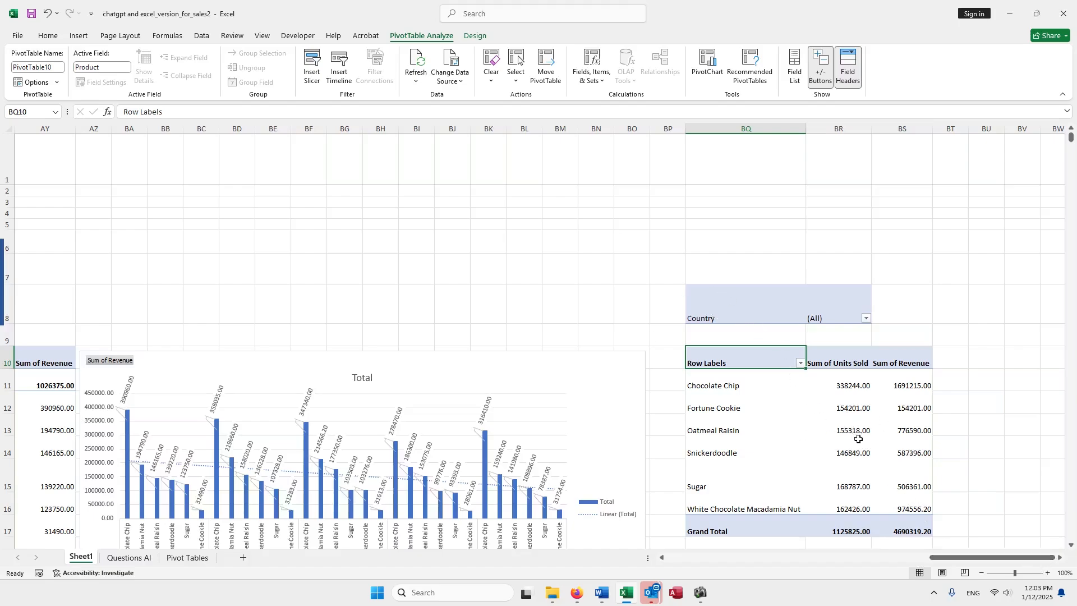
Allow multiple items in the new PivotTable's Country filter, keeping all countries selected
left_click(867, 319)
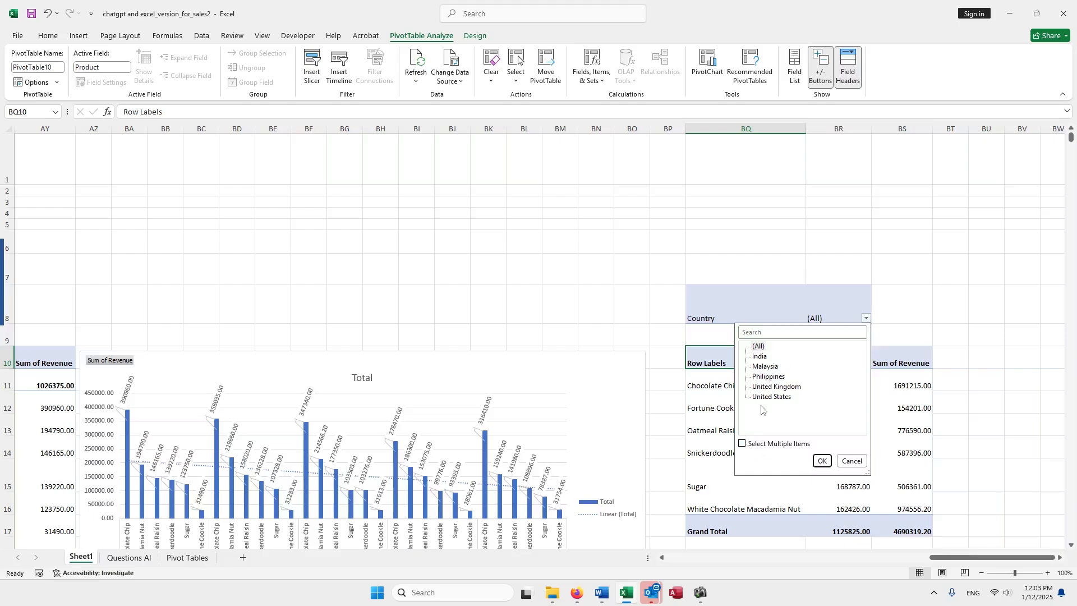
left_click(743, 444)
left_click(821, 461)
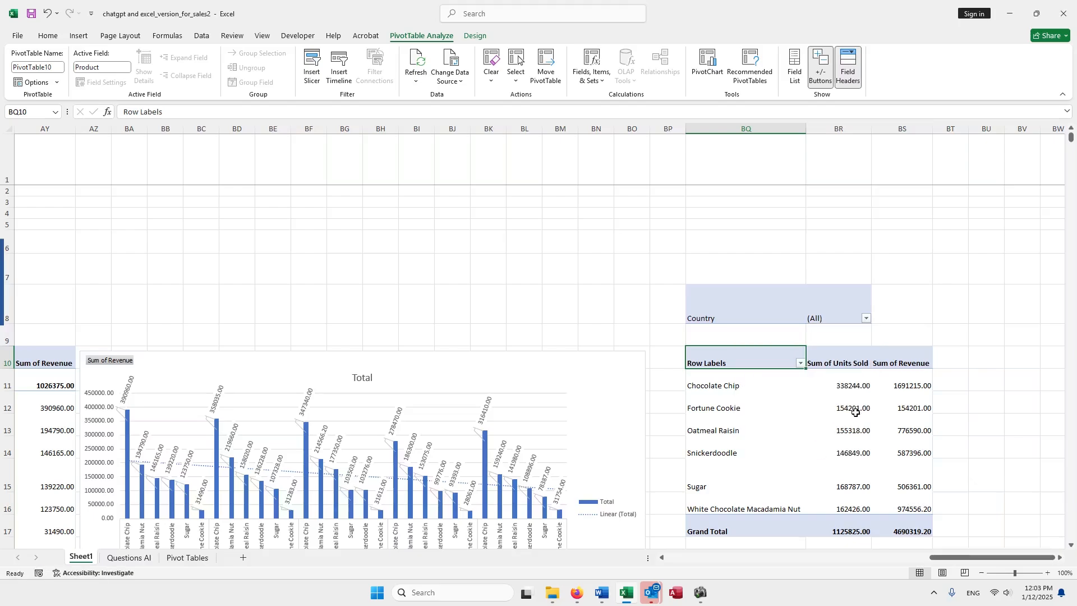
left_click(867, 319)
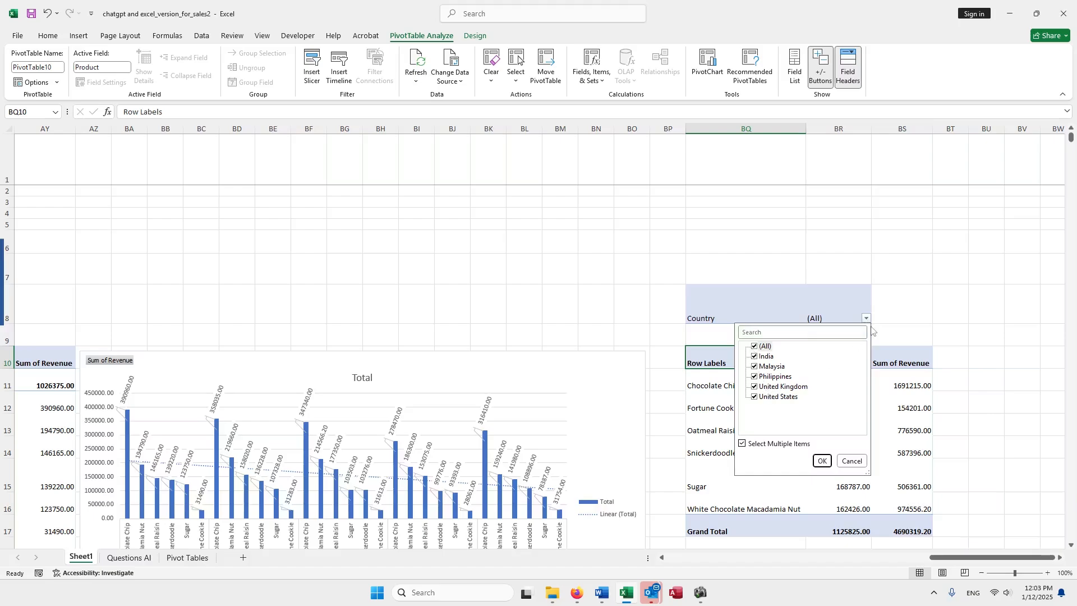
left_click(822, 460)
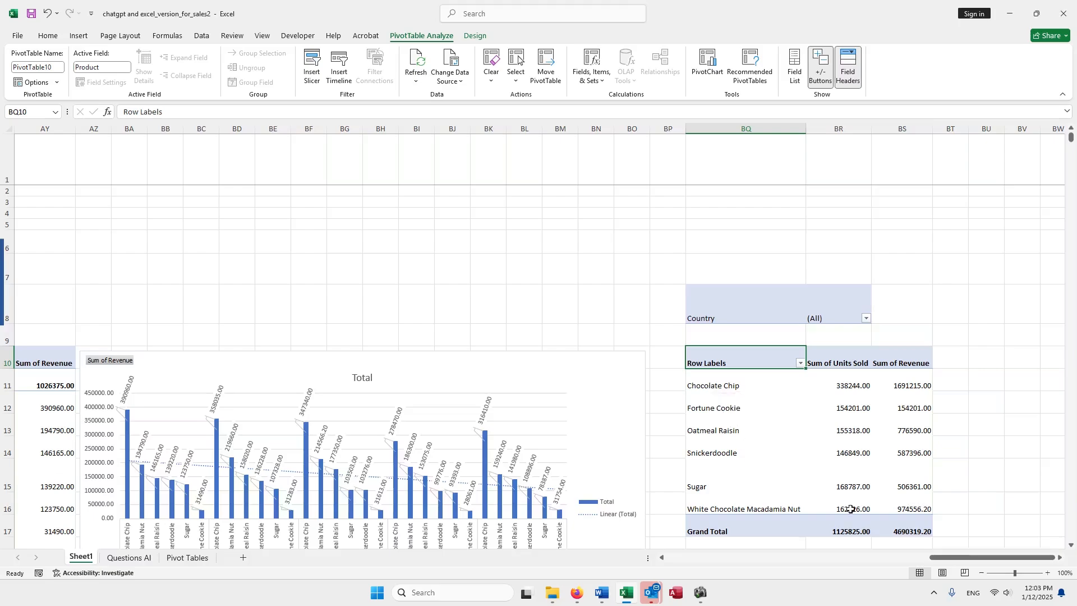
Run Extract insights to generate an AI analysis of the sales data and dismiss the completion message
left_click_drag(963, 559, 921, 560)
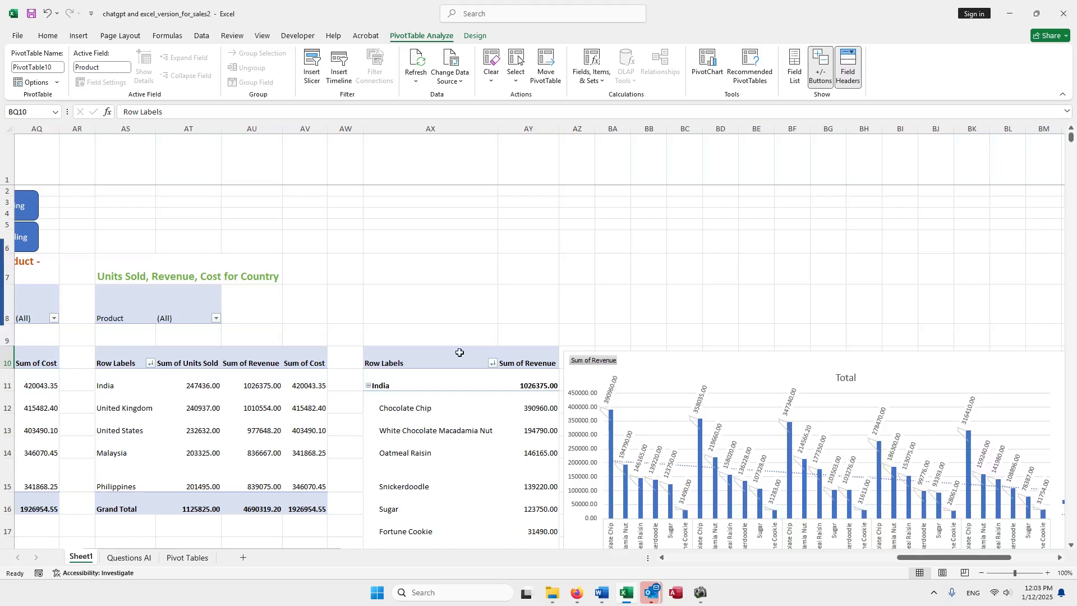
scroll(497, 463, "down", 2)
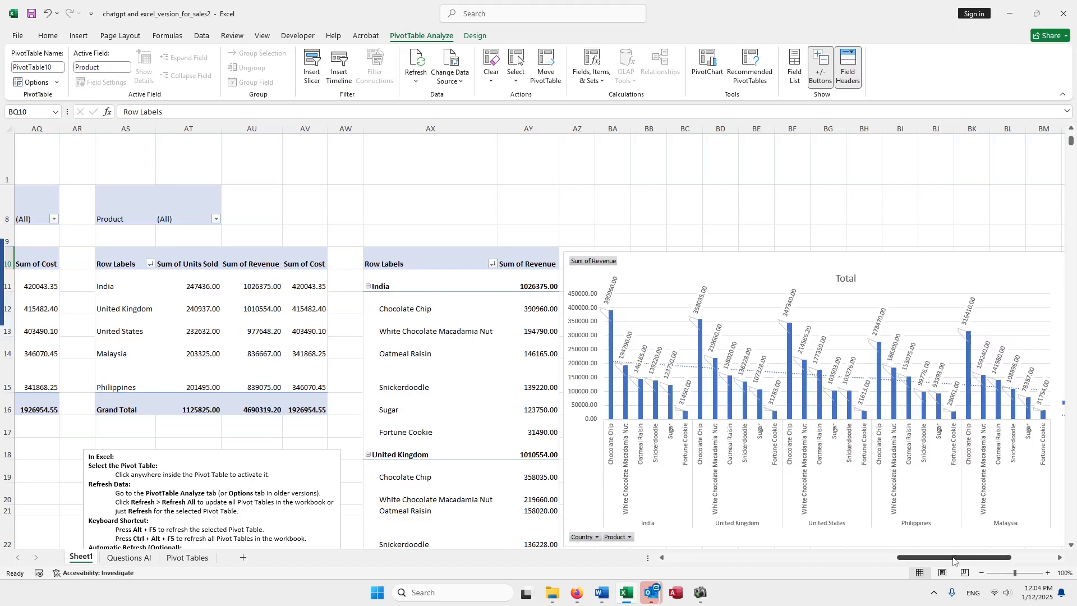
left_click_drag(954, 558, 954, 558)
left_click_drag(959, 558, 970, 558)
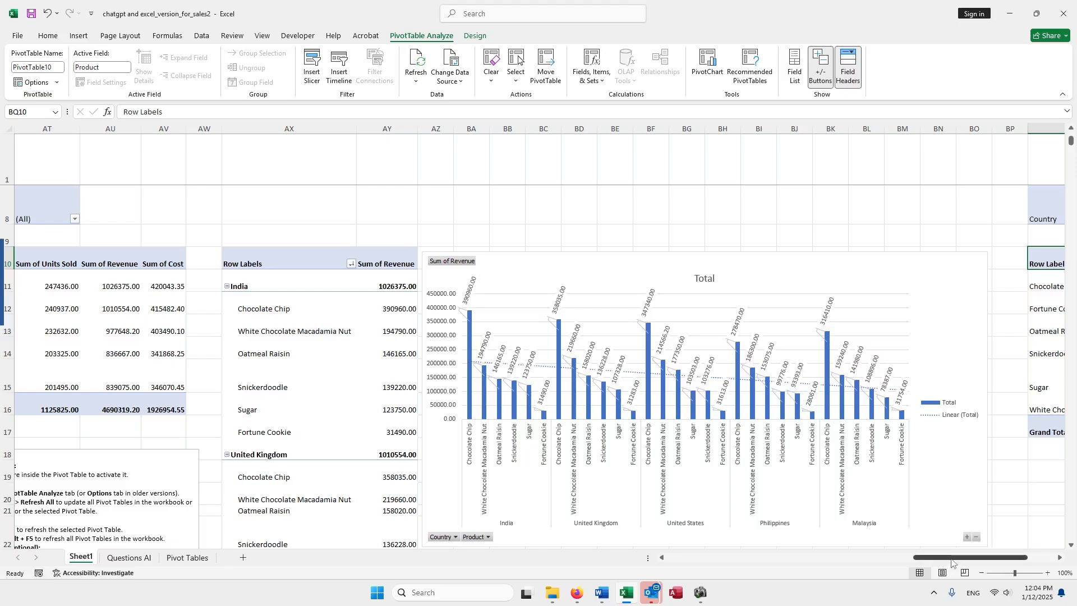
left_click_drag(947, 560, 946, 560)
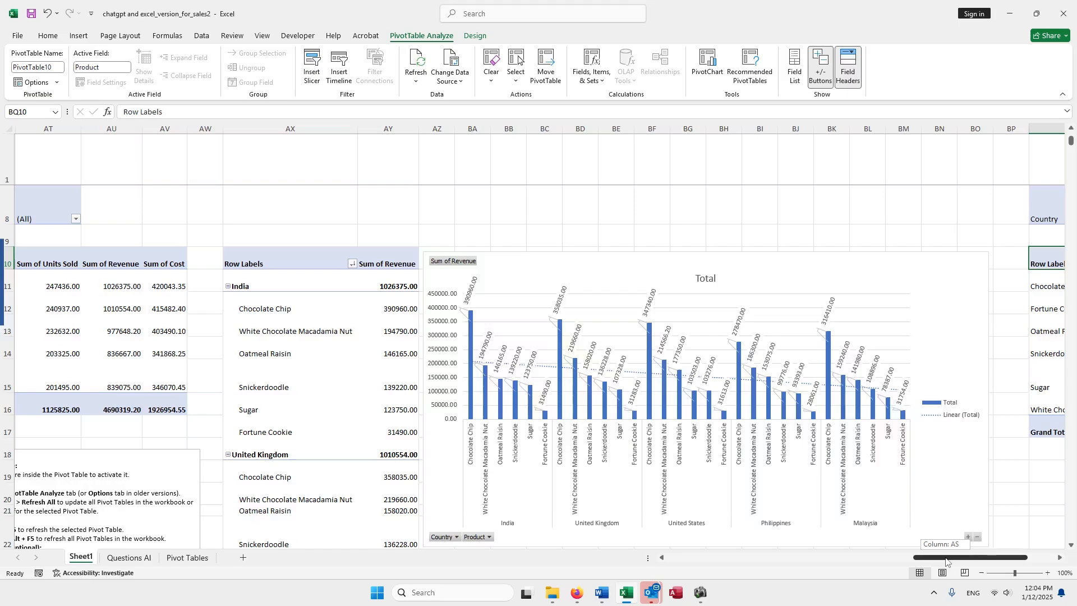
left_click_drag(946, 559, 672, 547)
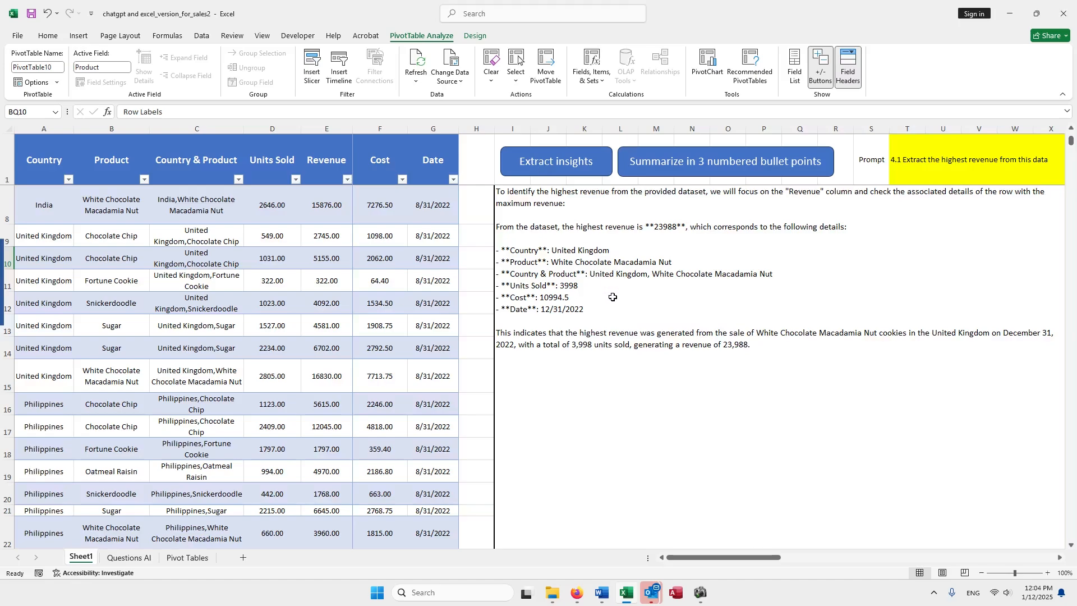
left_click(554, 172)
left_click(627, 335)
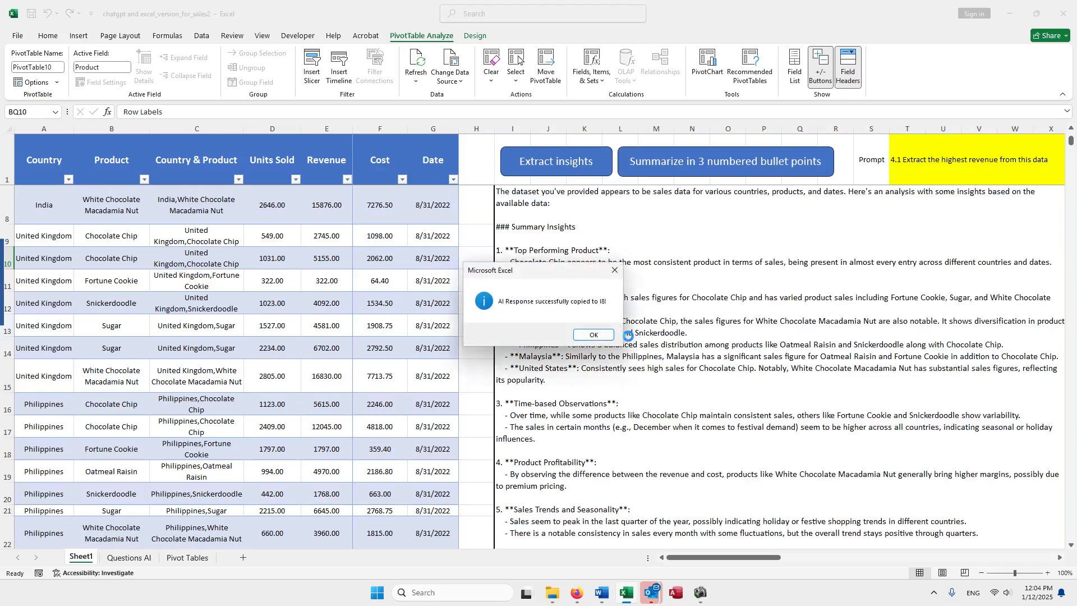
left_click(593, 335)
Examine the AI-generated insights alongside the PivotTables and the revenue chart by country and product
left_click_drag(724, 559, 741, 559)
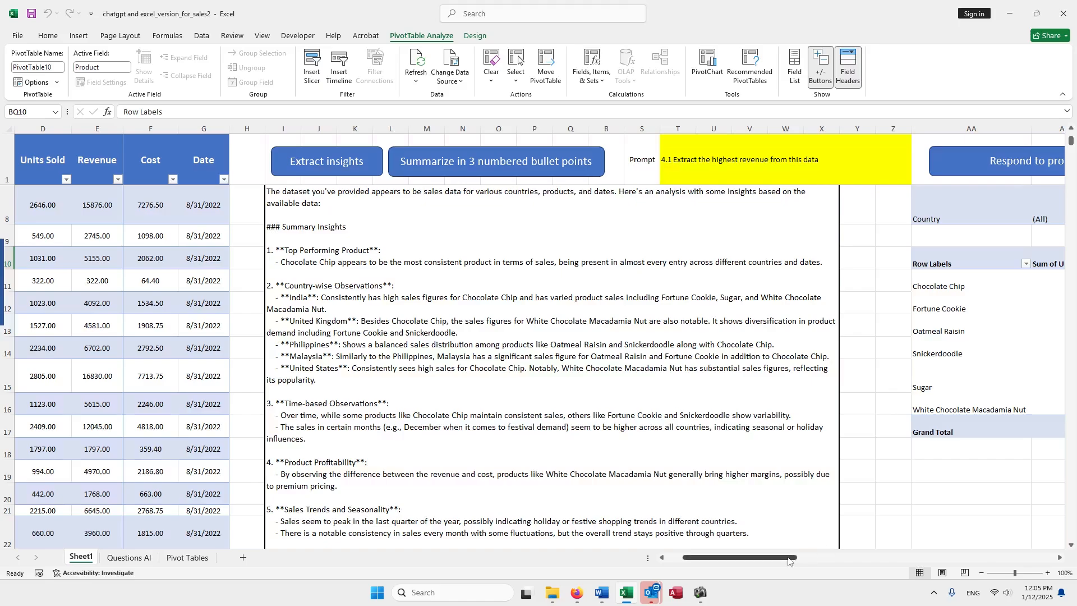
left_click_drag(786, 558, 1017, 568)
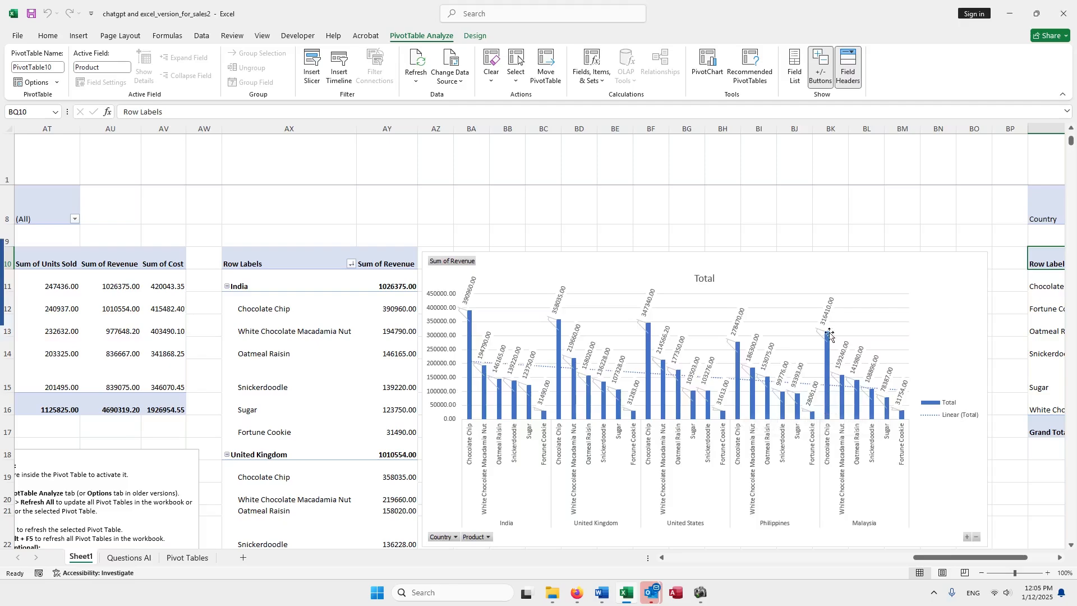
left_click_drag(958, 565, 728, 571)
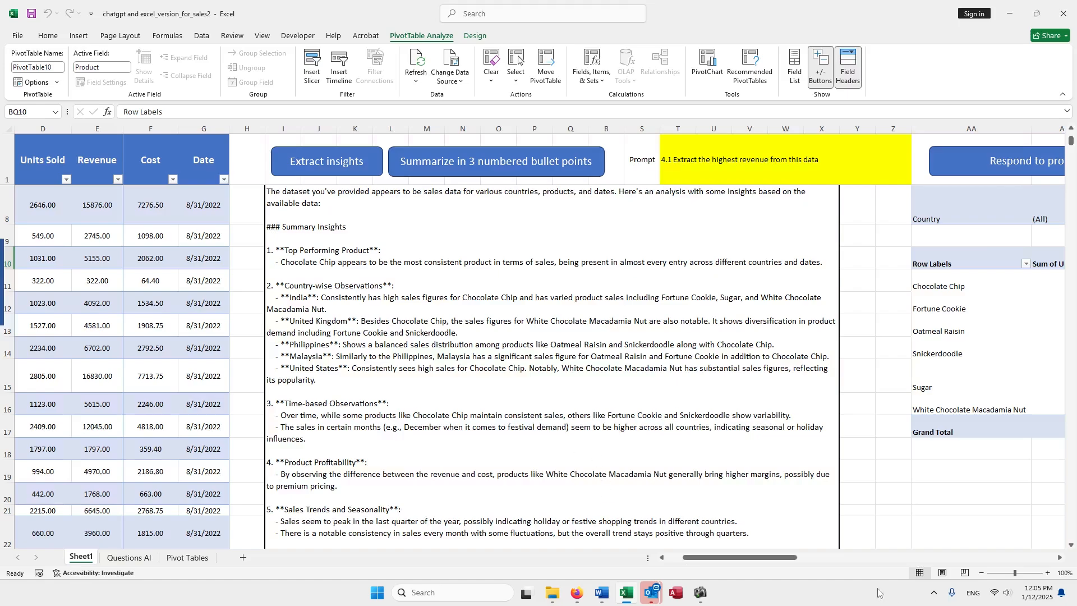
left_click_drag(775, 559, 981, 558)
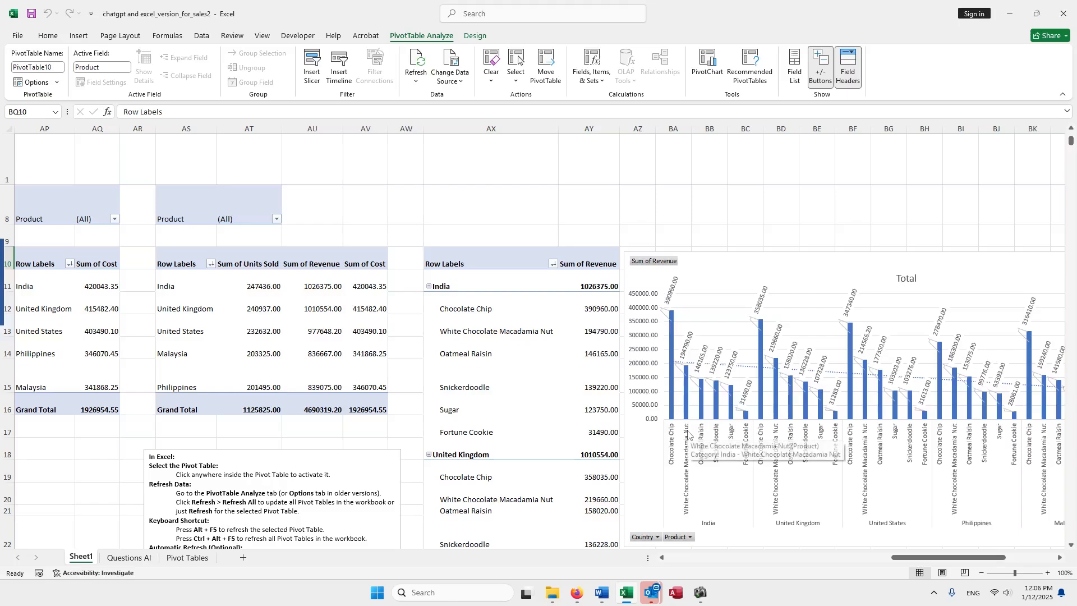
left_click_drag(966, 559, 775, 572)
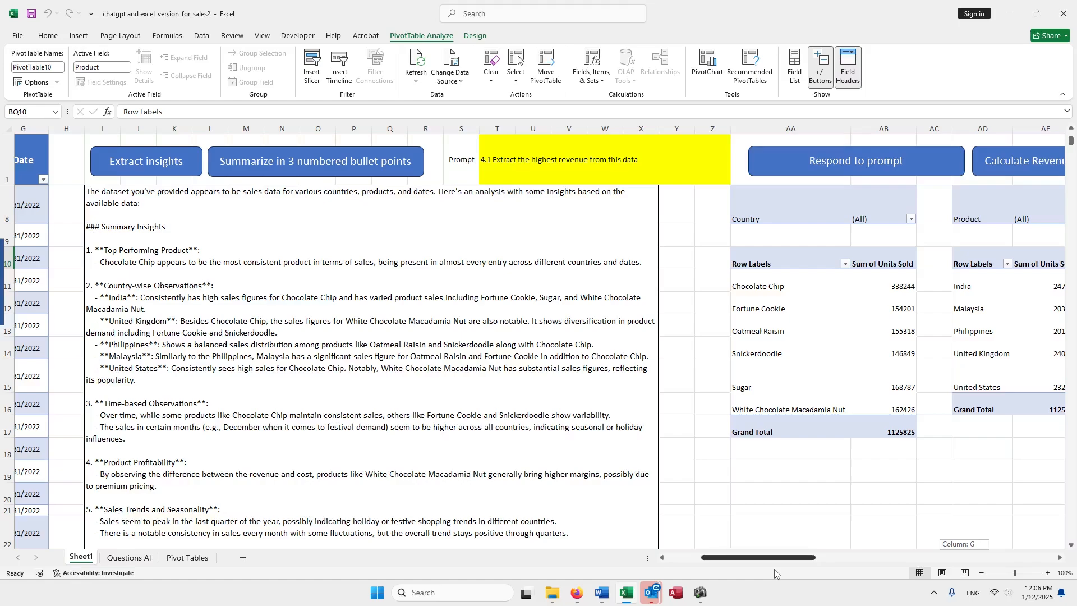
left_click_drag(775, 573, 971, 572)
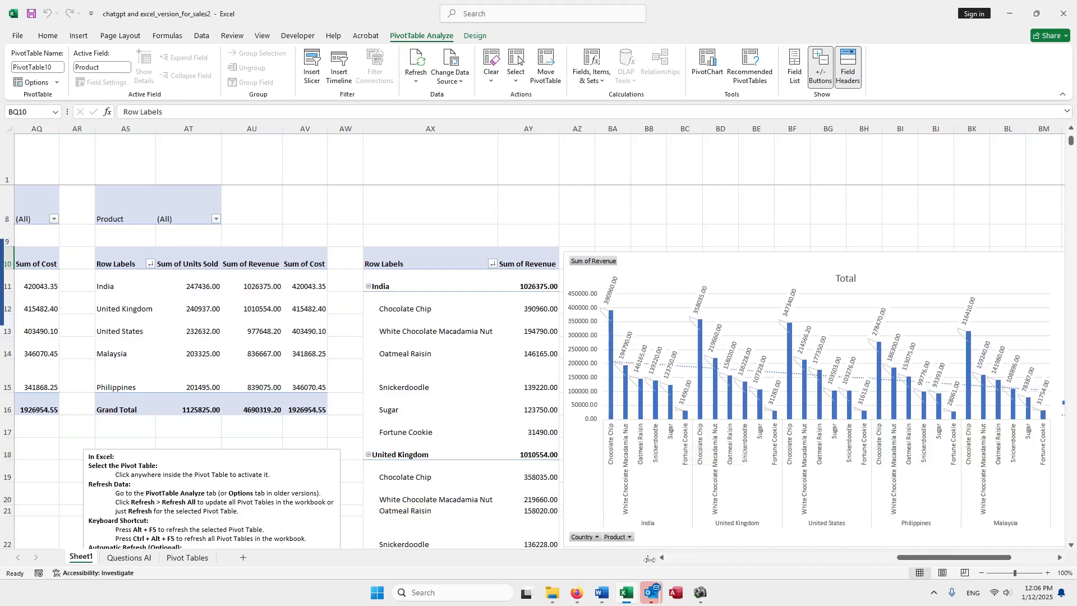
left_click_drag(914, 558, 703, 575)
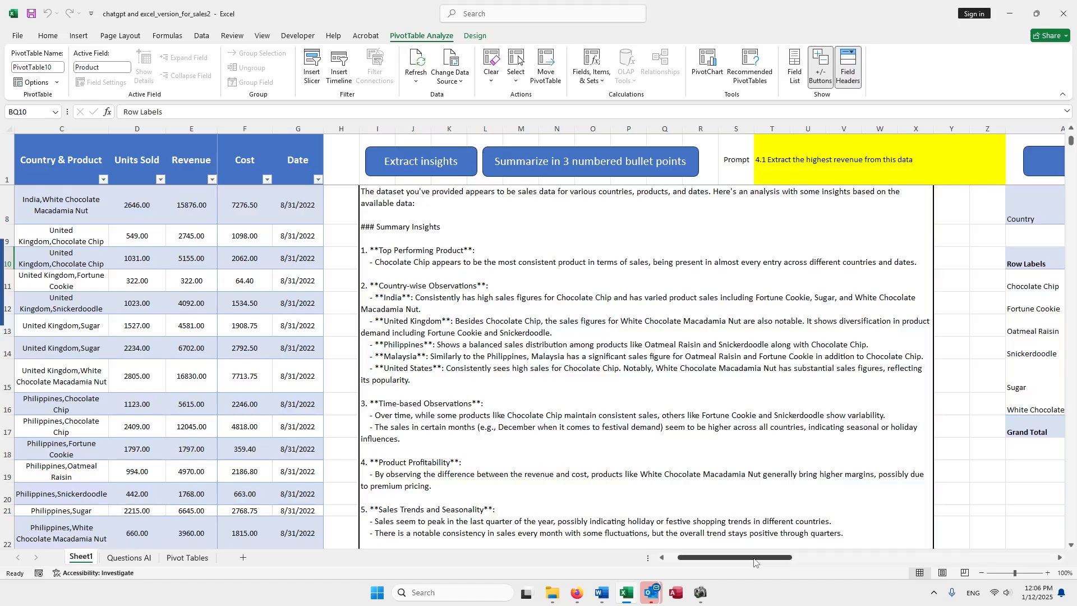
left_click_drag(755, 559, 1009, 555)
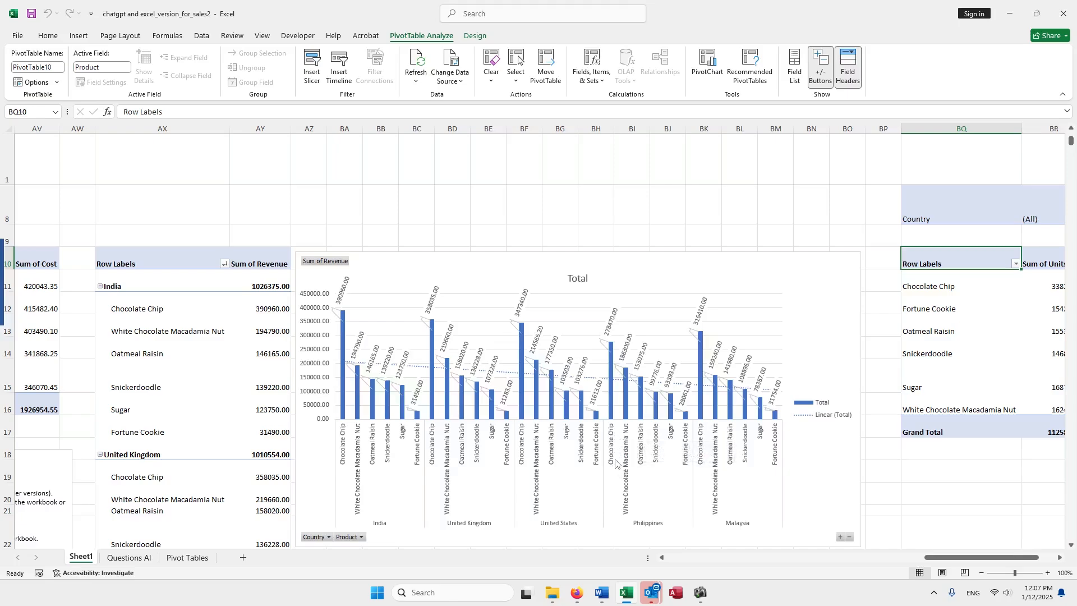
left_click_drag(955, 563, 690, 568)
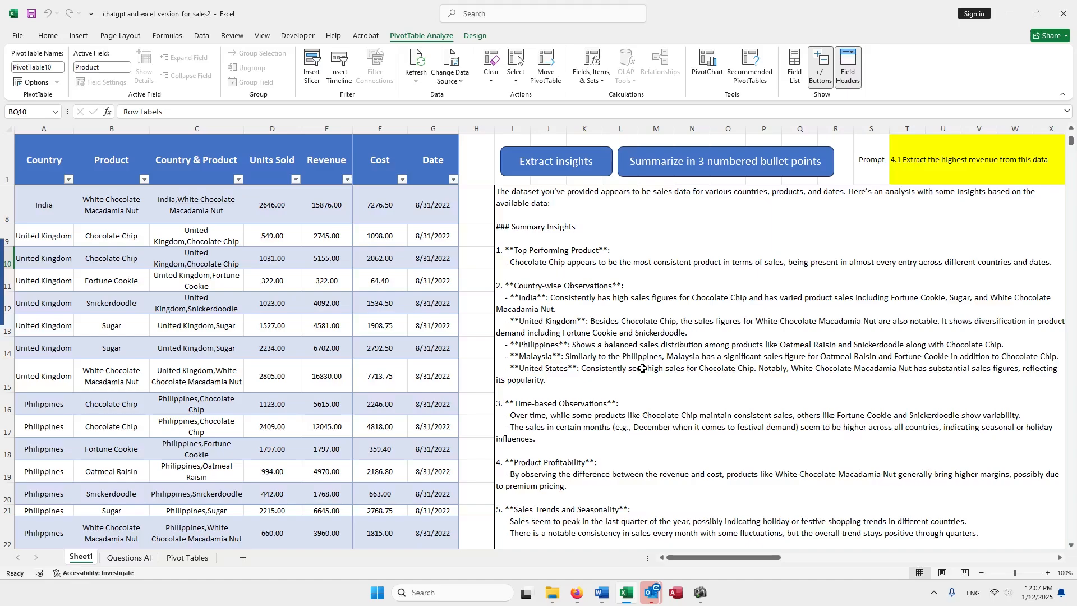
scroll(618, 364, "down", 2)
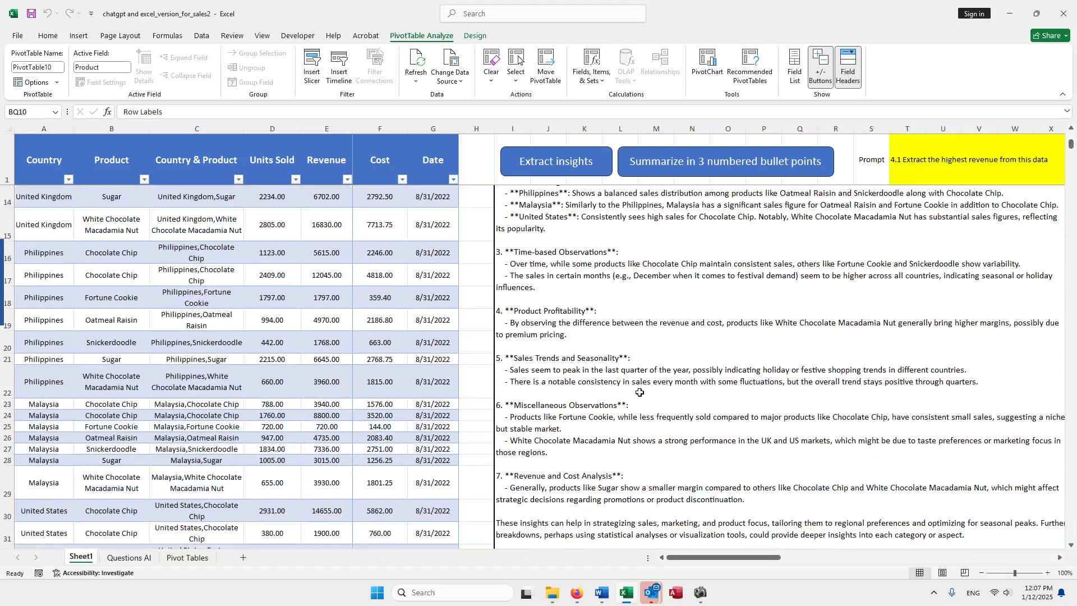
Run the AI summary of the sales data in 3 numbered bullet points and dismiss the completion message
scroll(640, 388, "down", 1)
scroll(676, 332, "up", 3)
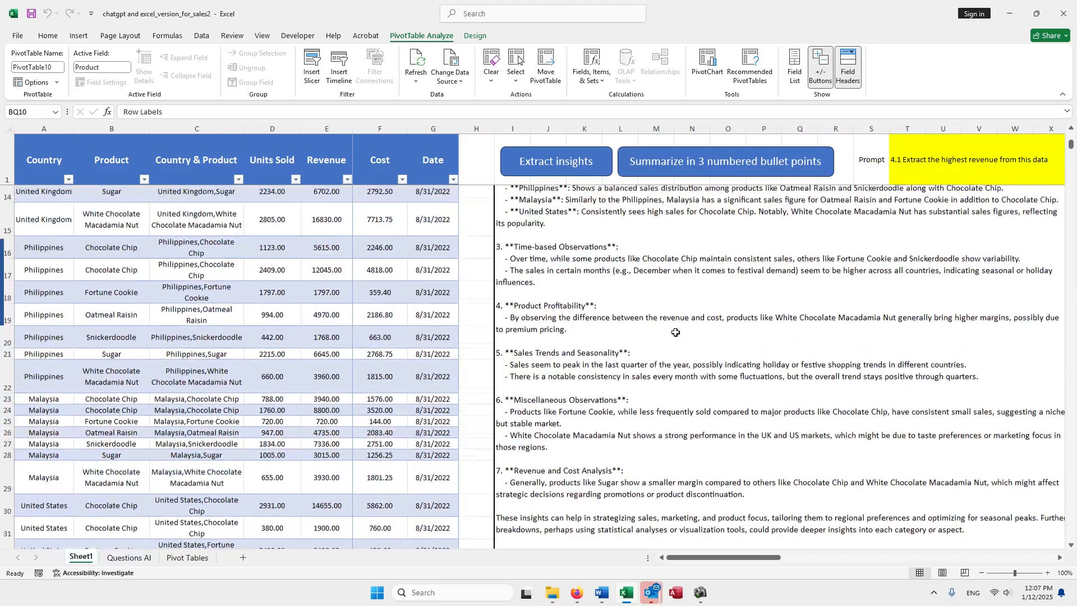
left_click_drag(728, 558, 746, 566)
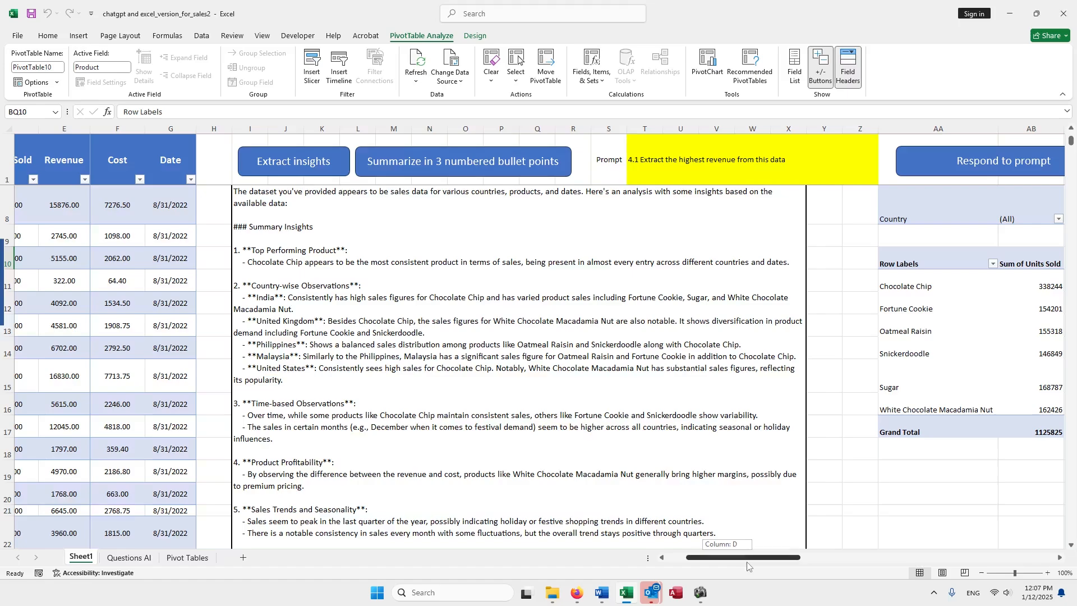
left_click_drag(747, 565, 749, 565)
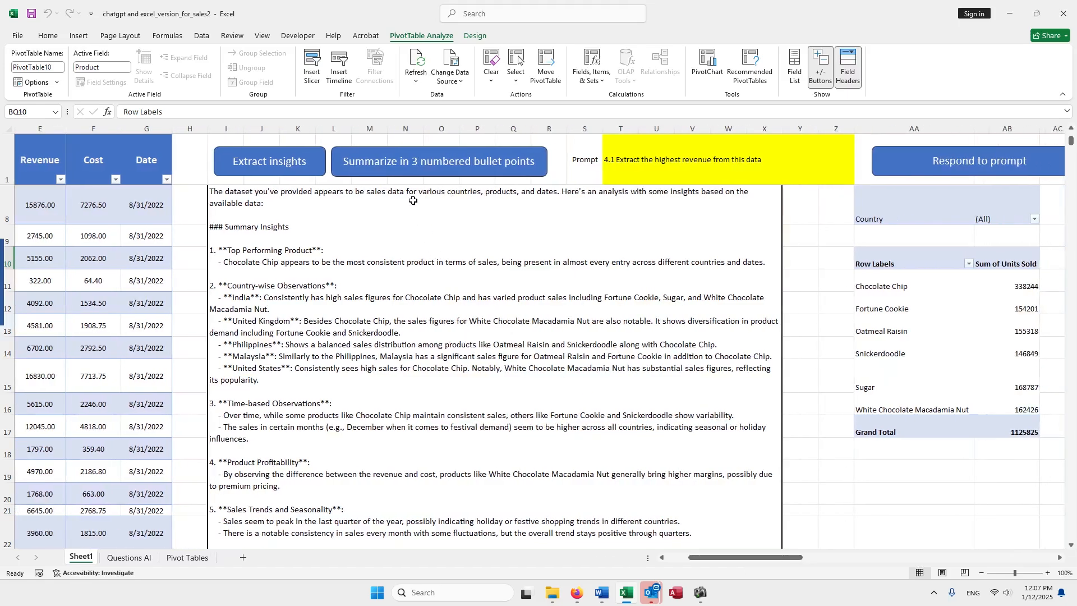
left_click(449, 167)
left_click(617, 334)
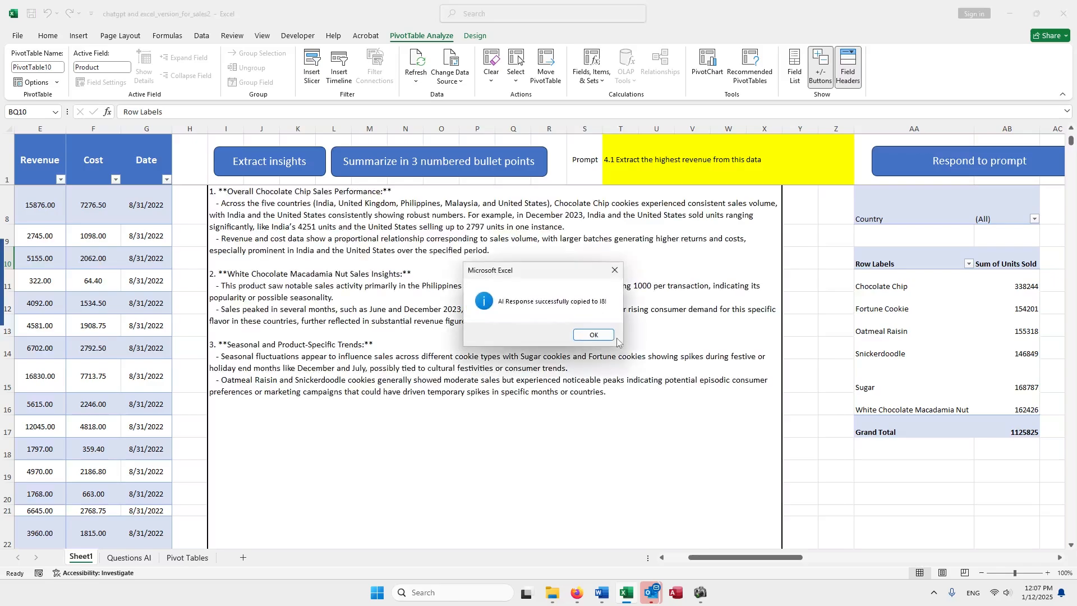
left_click(596, 336)
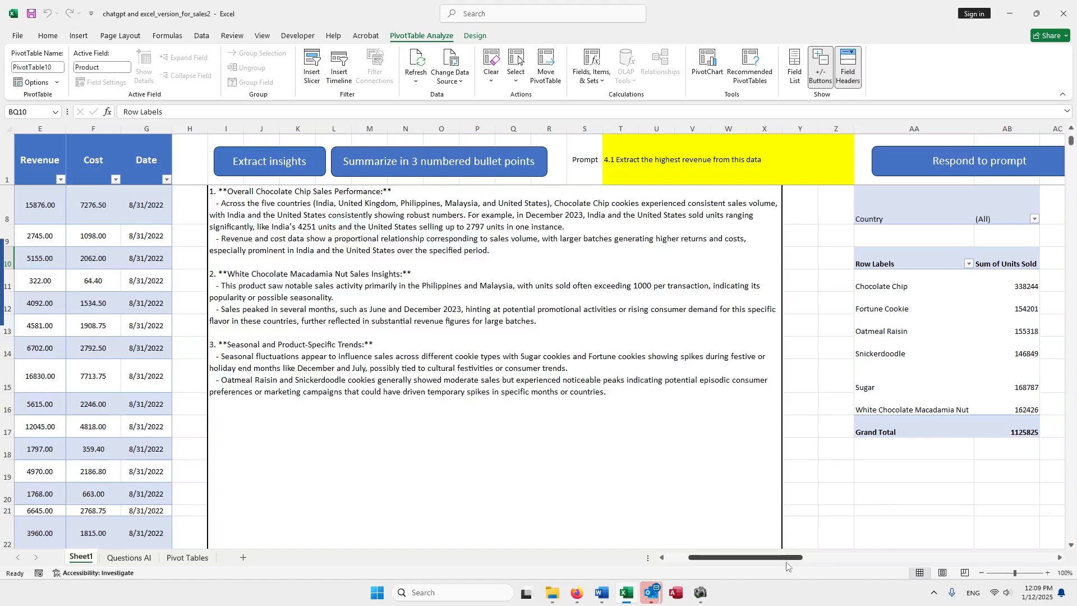
Calculate the total revenue by country and product, dismiss the completion message and view the resulting list in cell I8
left_click_drag(783, 558, 838, 560)
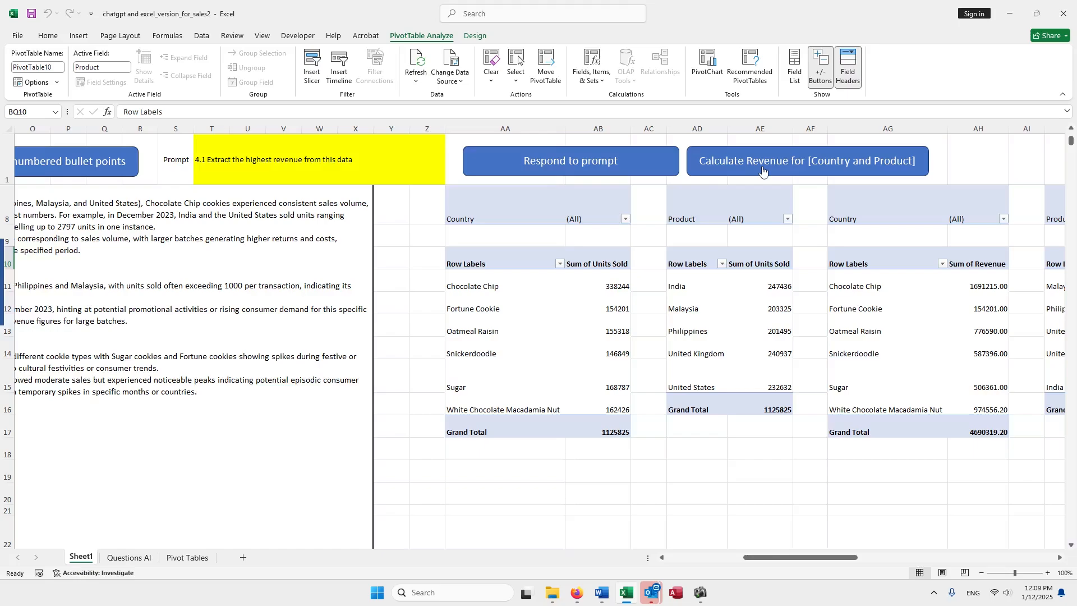
left_click(762, 170)
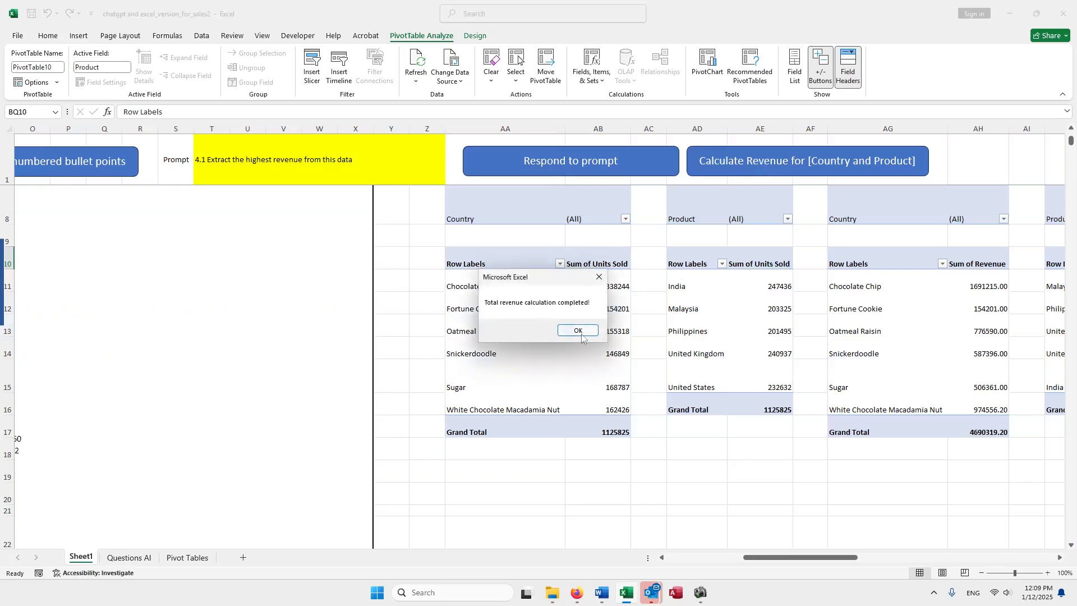
left_click(578, 330)
left_click_drag(769, 560, 691, 564)
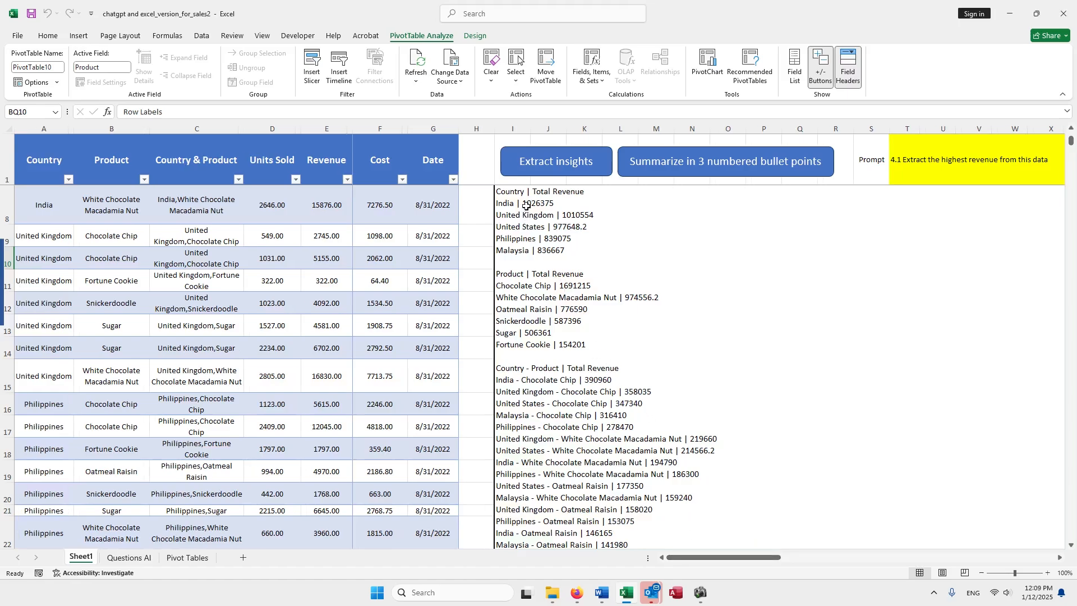
left_click(549, 228)
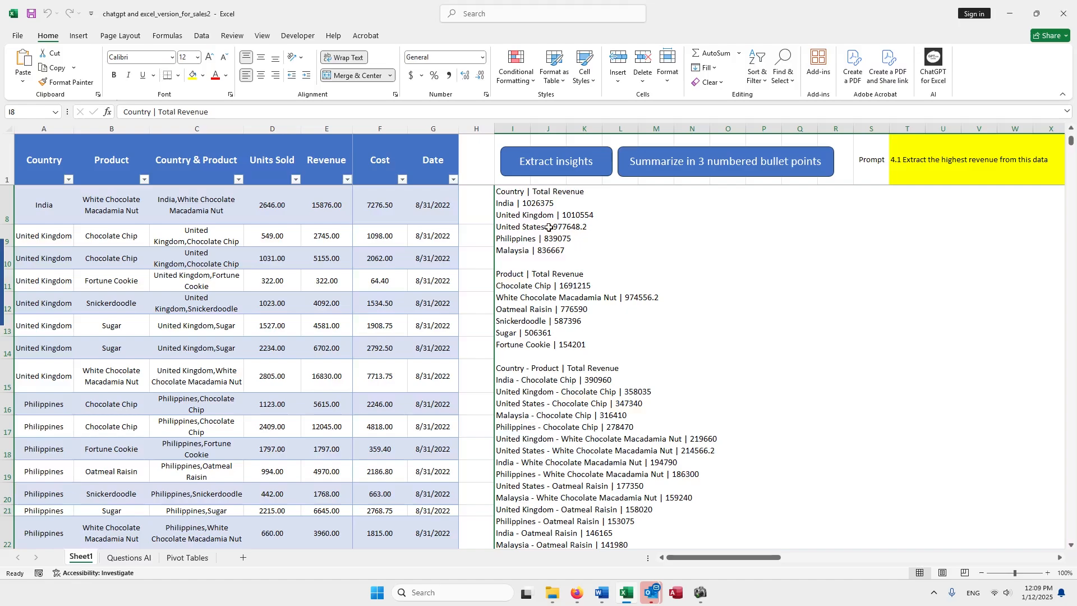
Set the prompt cell to "4.2 Extract the lowest revenue from this data"
left_click(1059, 558)
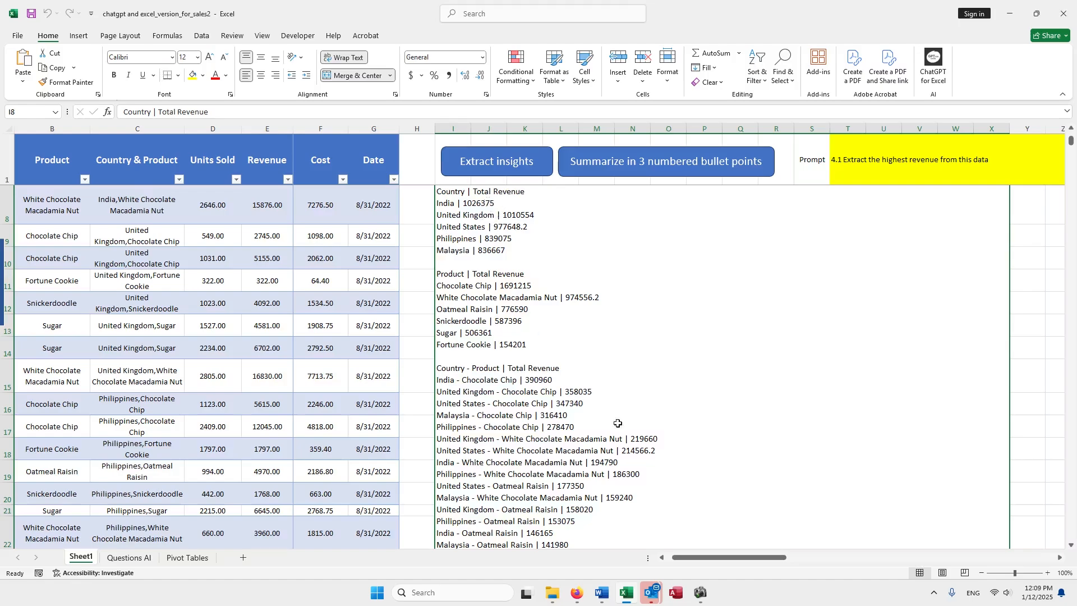
left_click_drag(708, 558, 731, 568)
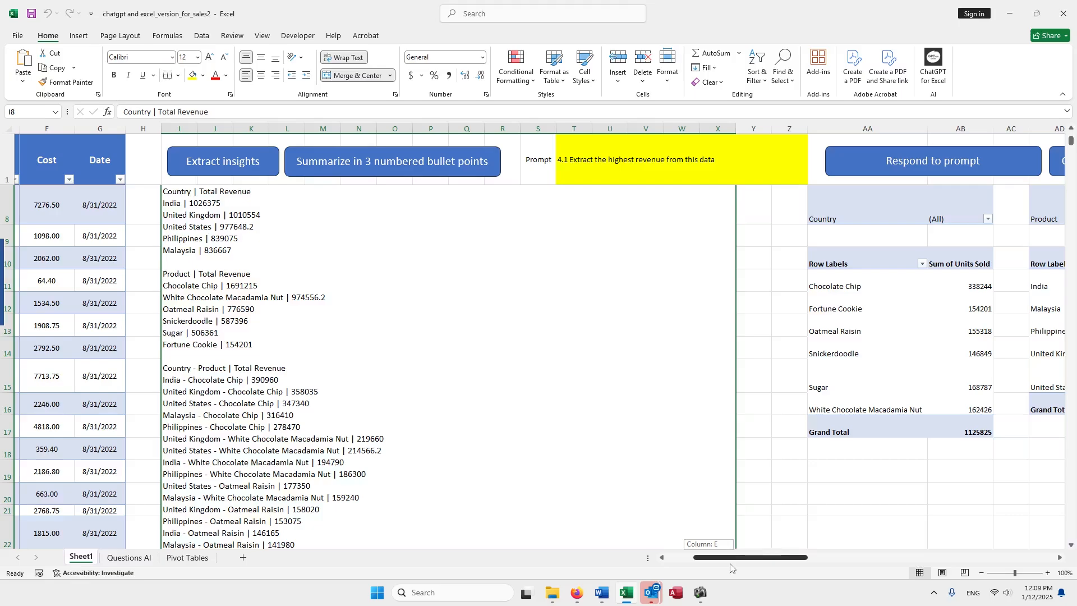
mouse_move(730, 567)
left_mouse_down()
mouse_move(752, 564)
mouse_move(702, 563)
mouse_move(883, 547)
mouse_move(903, 564)
mouse_move(750, 562)
left_mouse_up()
left_click(785, 287)
left_click(597, 168)
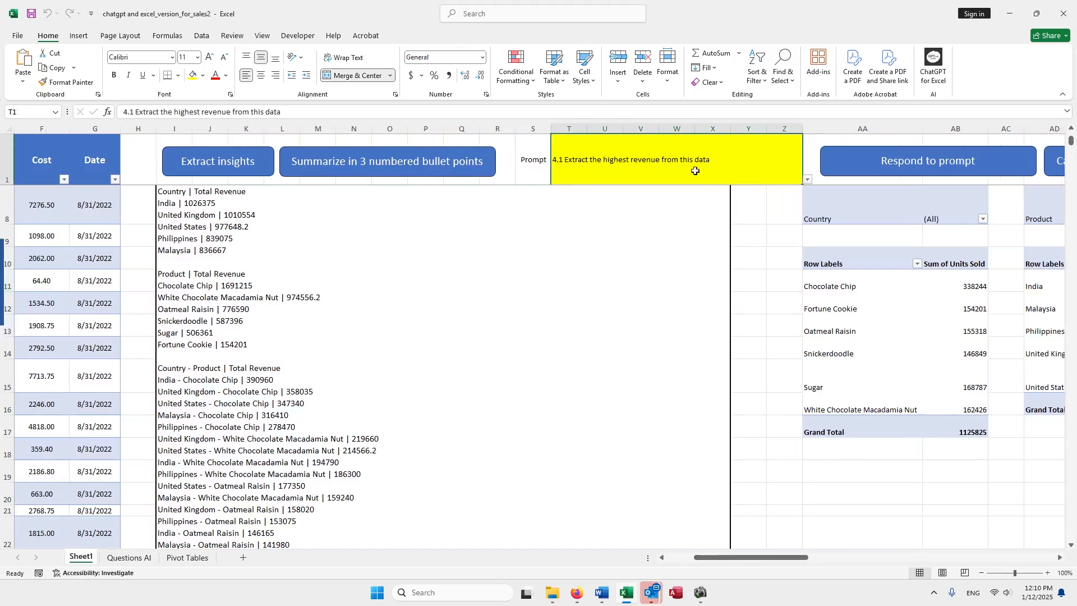
left_click(808, 181)
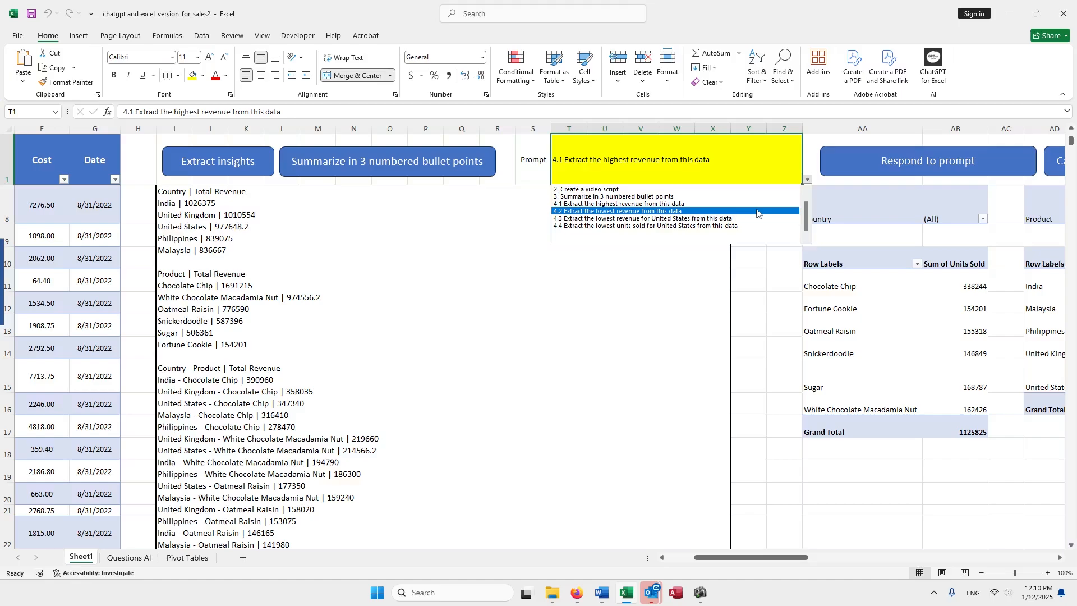
left_click(757, 211)
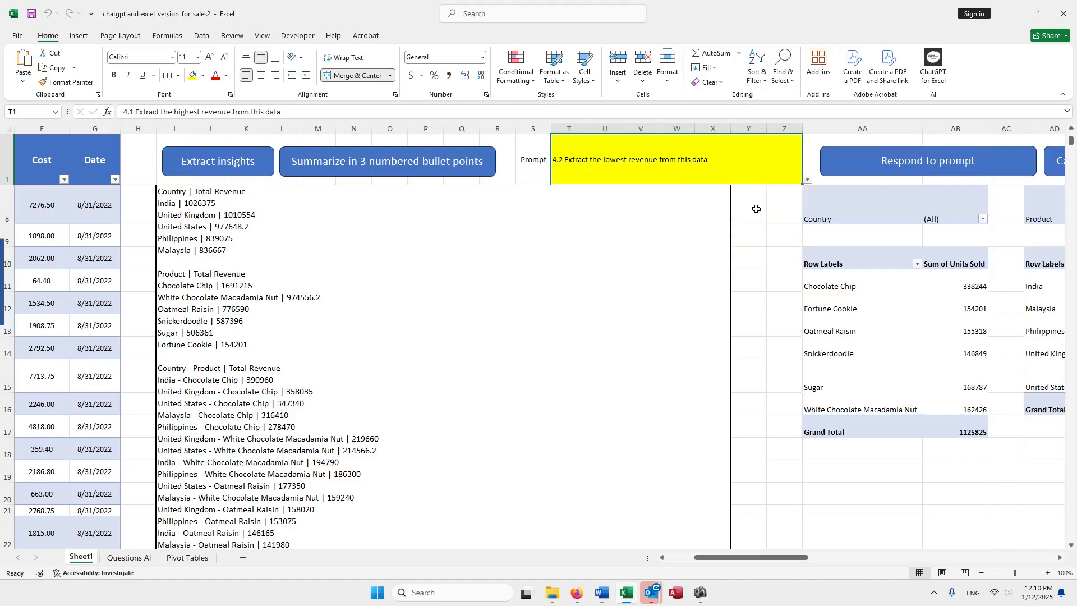
Run Respond to prompt for the chosen question, accept the prompt text and dismiss the completion message
left_click(864, 169)
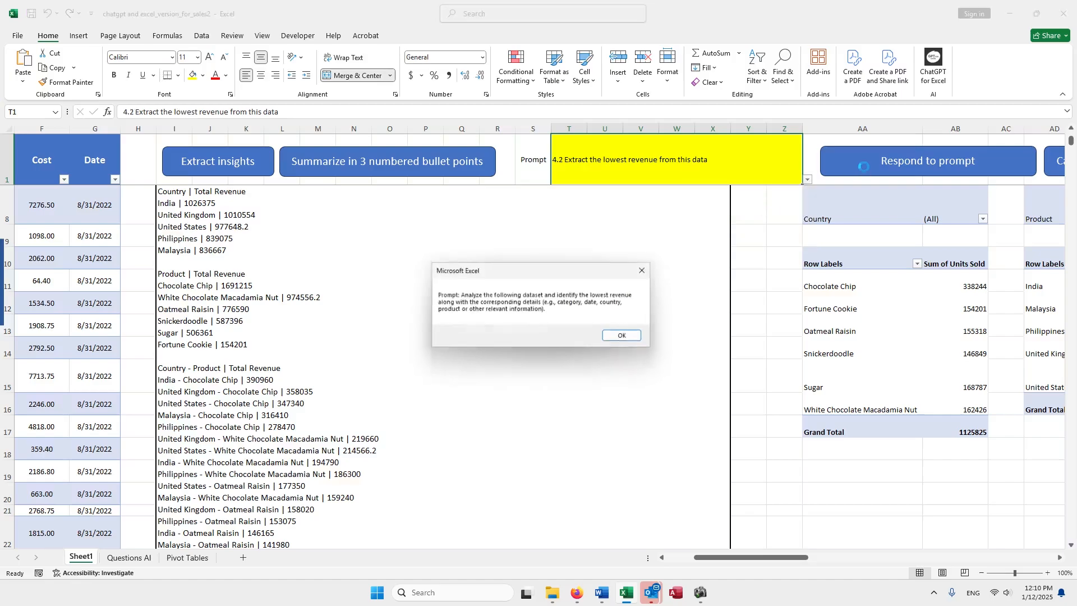
left_click(628, 338)
left_click(629, 337)
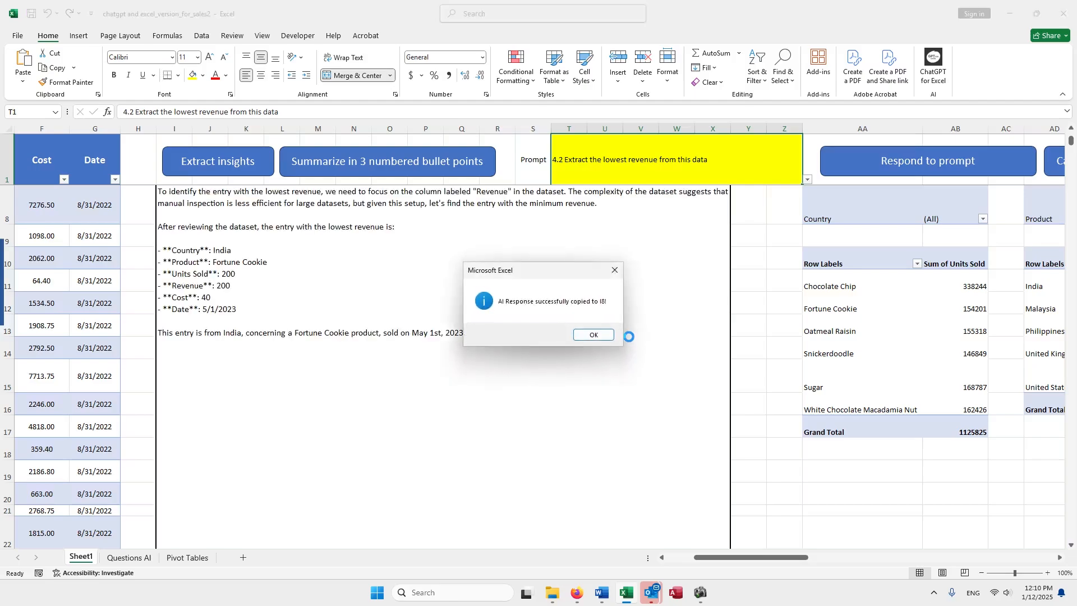
left_click(594, 335)
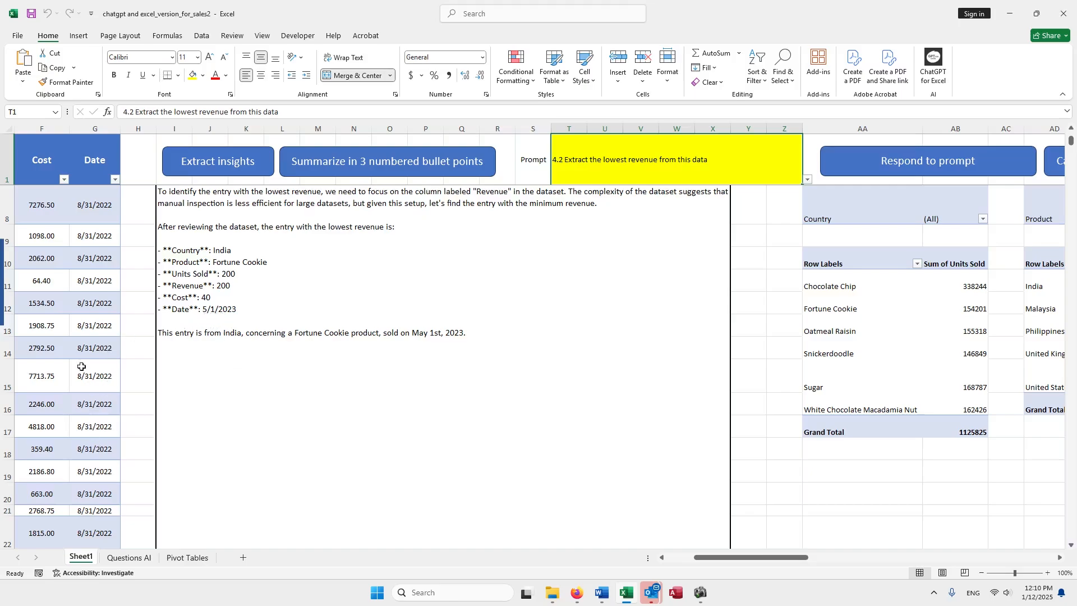
Search the sales data for 200, stepping through the matches to the India Fortune Cookie record dated 5/1/2023
left_click(42, 328)
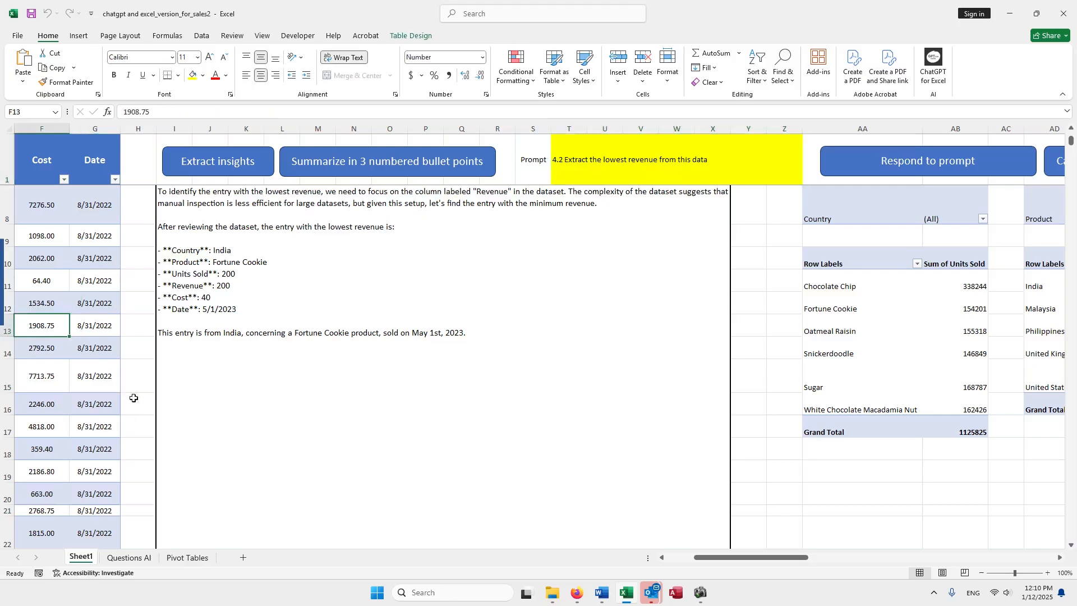
key("ctrl+f")
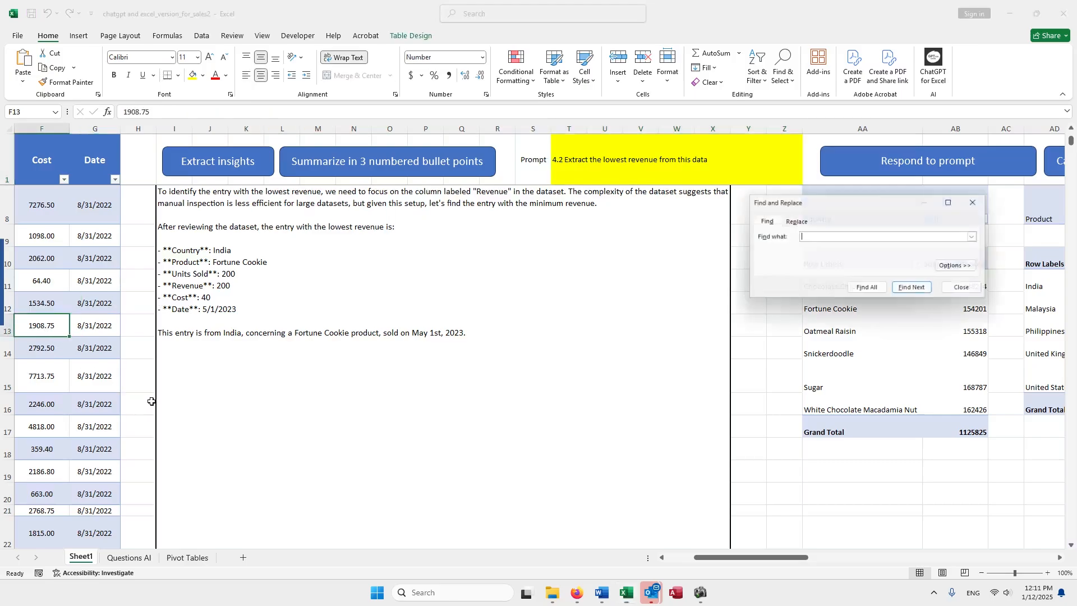
type("200")
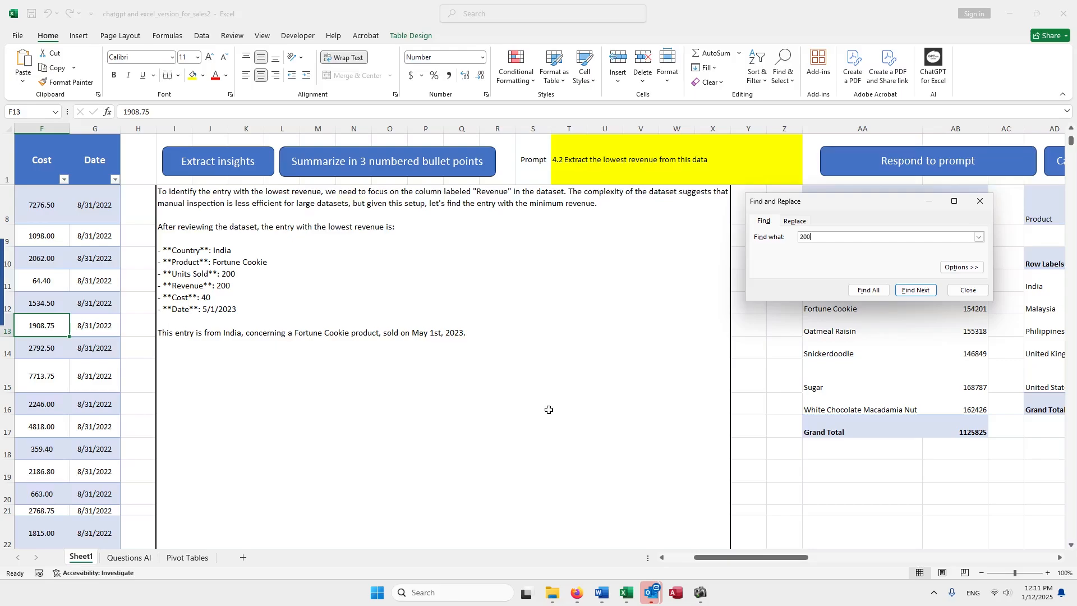
left_click(917, 290)
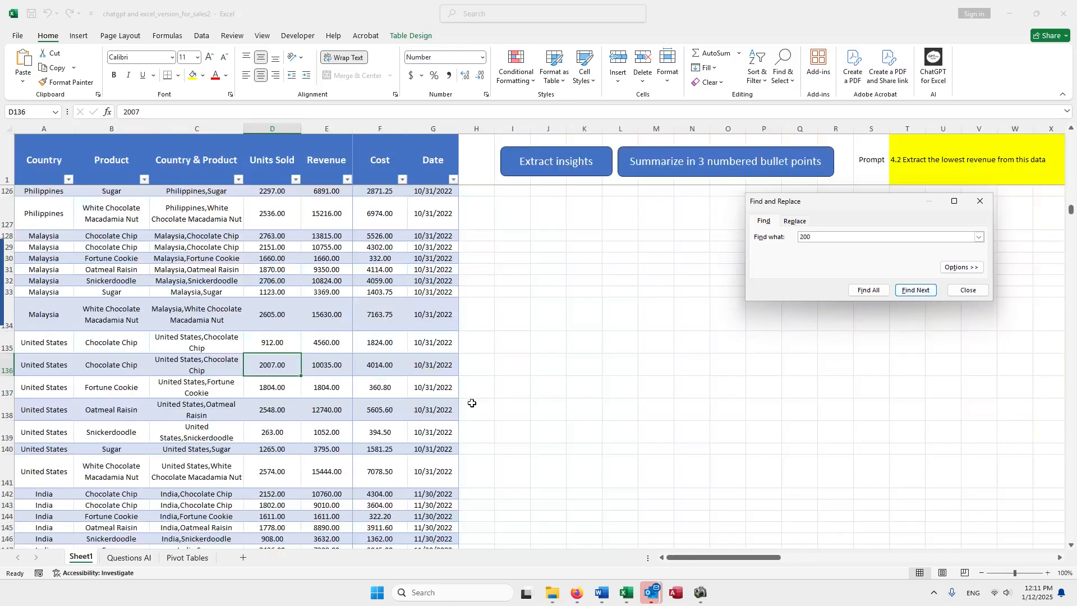
left_click(923, 292)
left_click(923, 292)
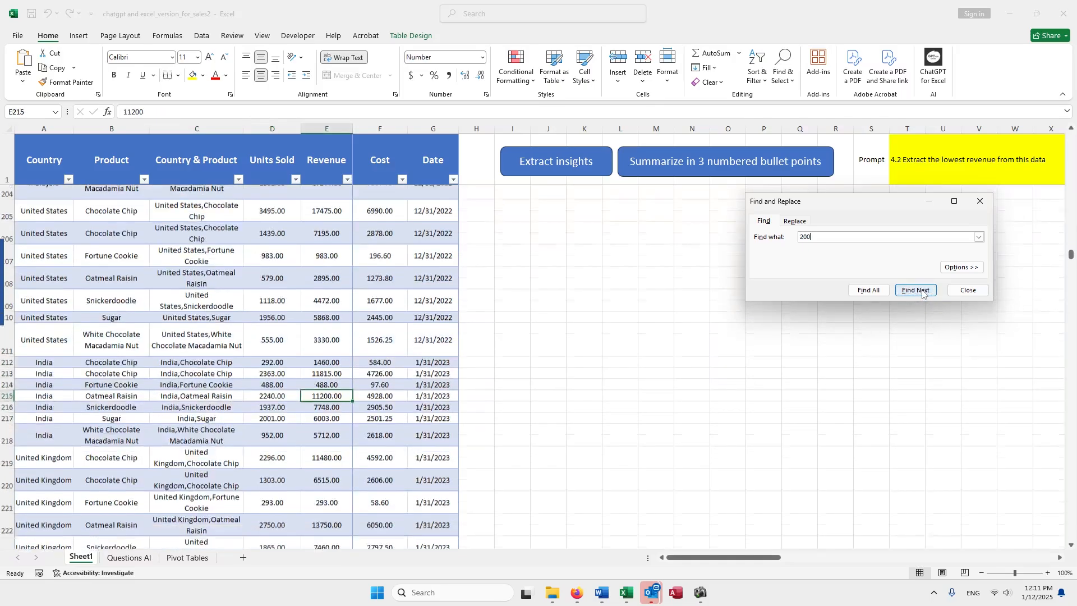
left_click(922, 291)
left_click(923, 291)
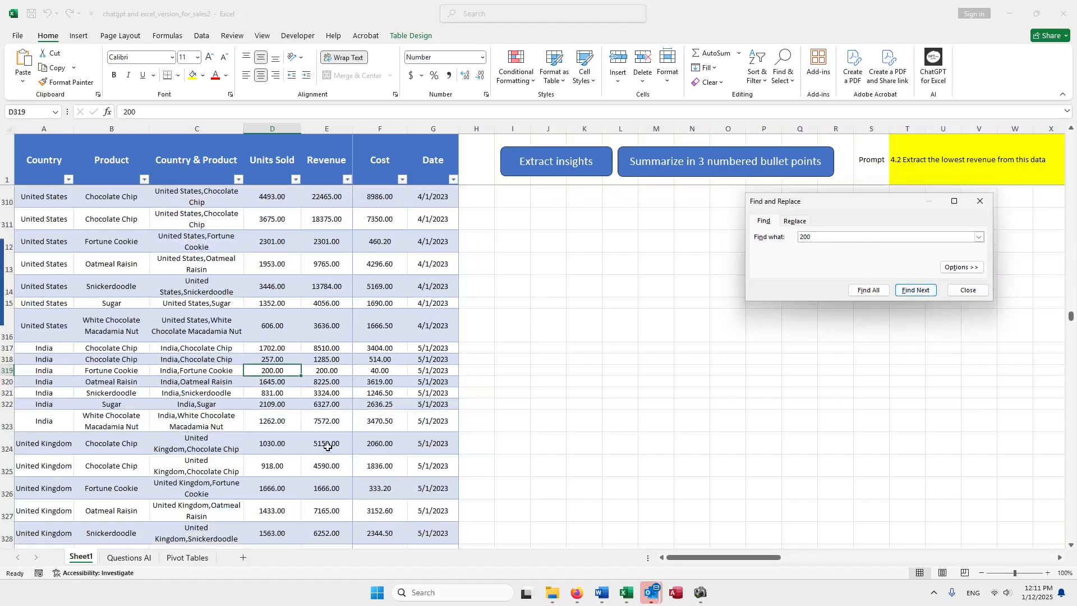
Check the country, product, units sold, revenue, cost and date in row 319 against the AI response
left_click(437, 374)
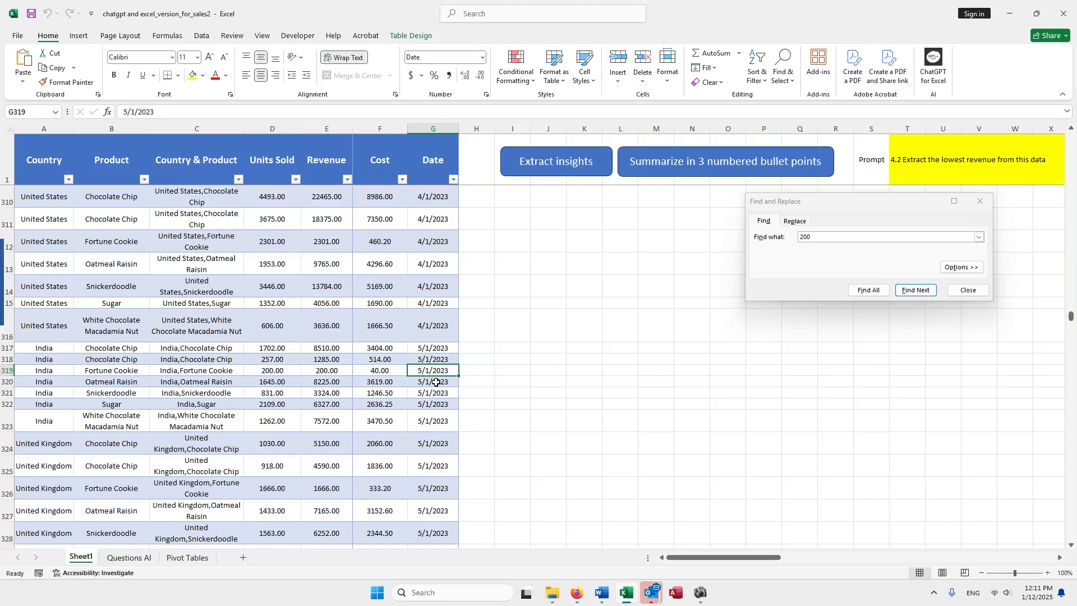
key("Left")
key("Left")
key("Left")
key("Left")
key("Left")
key("Left")
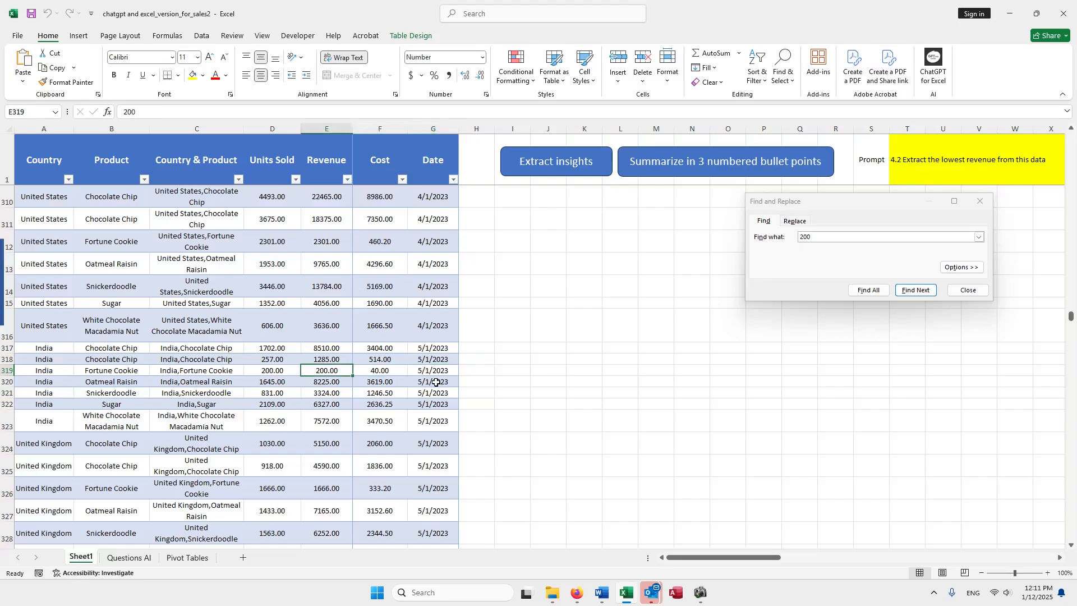
key("Right")
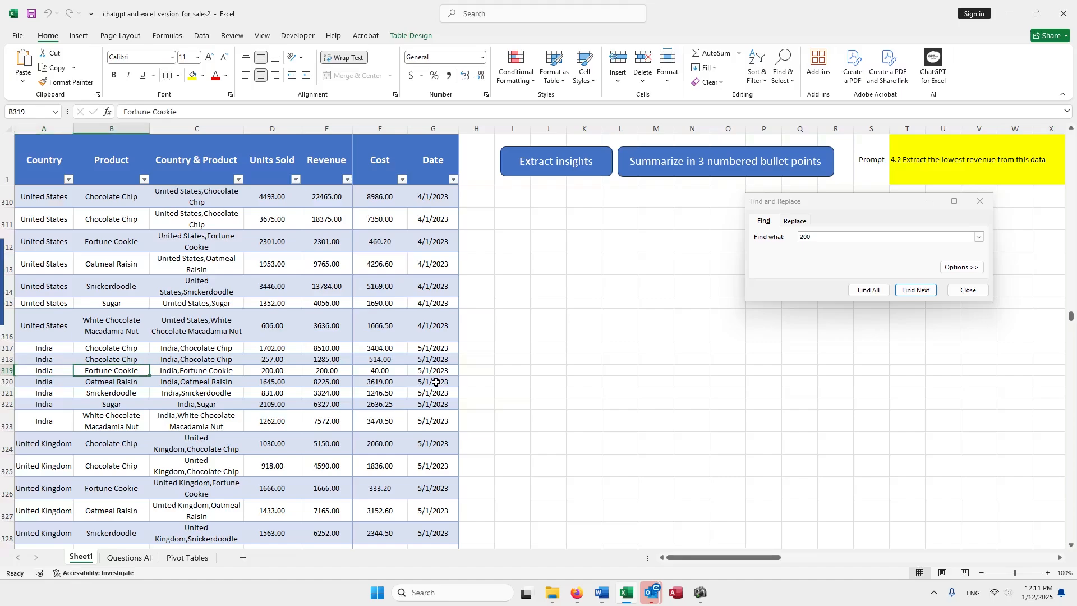
key("Left")
key("Right")
key("Right")
key("Right")
key("Right")
key("Right")
key("Right")
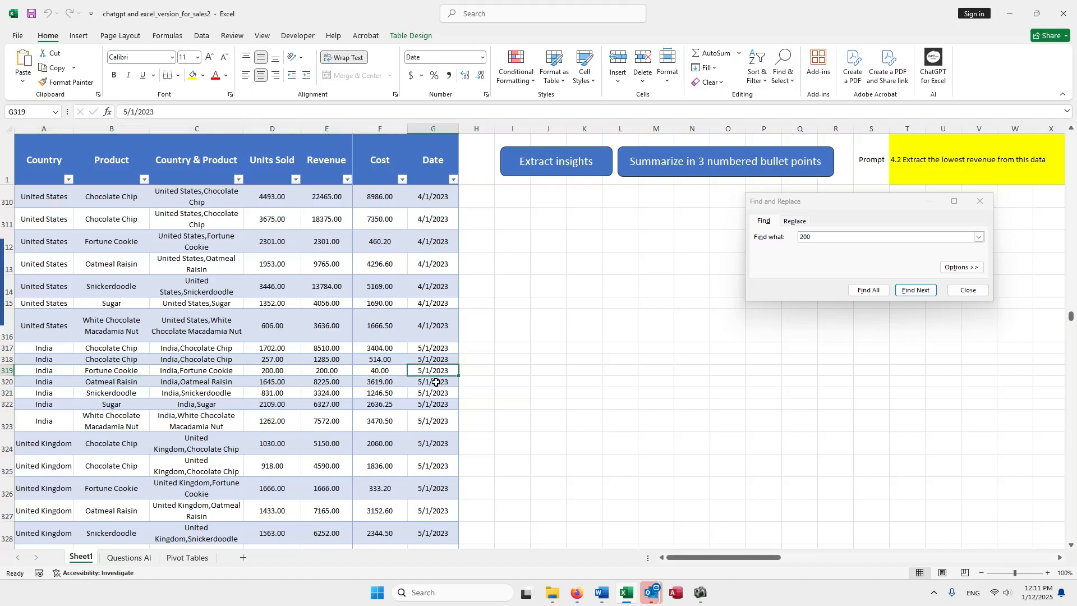
Close the search and return to the AI response near the start of the sheet
left_click(974, 294)
left_click_drag(1071, 317, 1076, 128)
left_click_drag(765, 558, 792, 561)
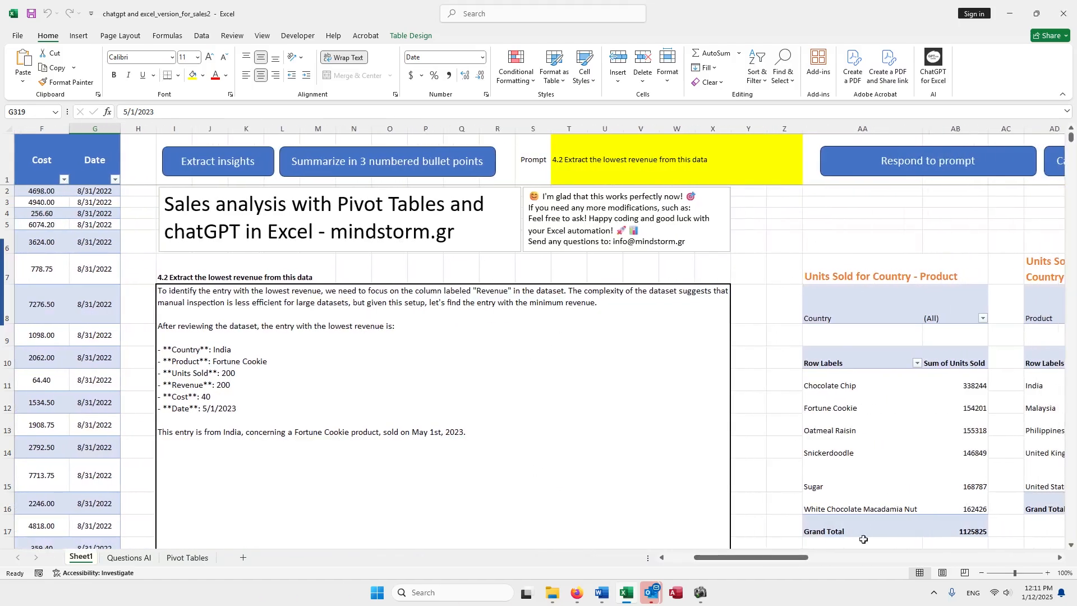
Switch to the video script document in Word and move its window so the whole script is readable
mouse_move(605, 601)
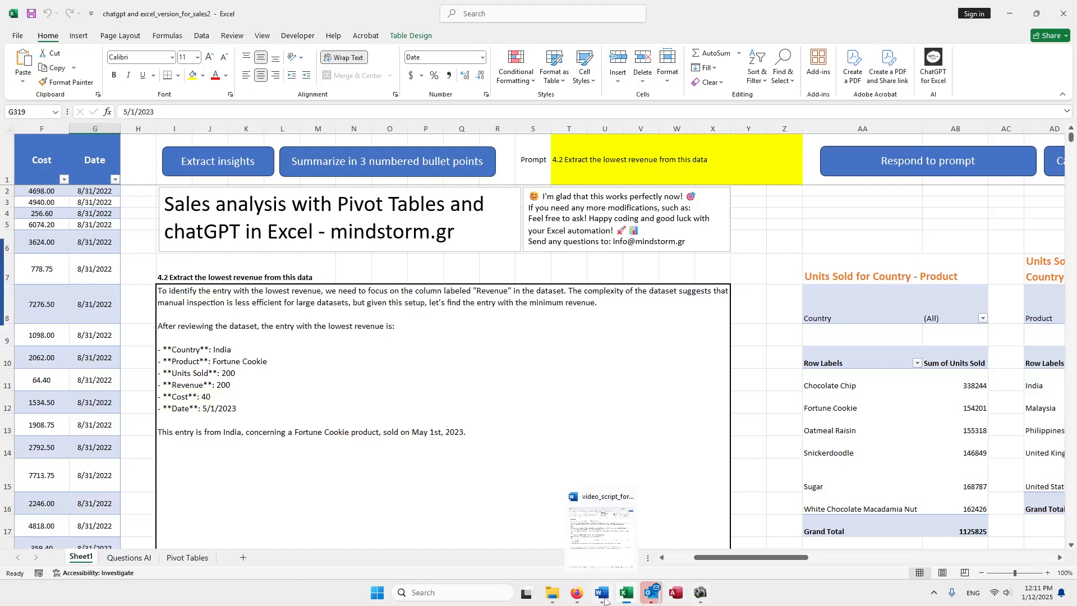
left_click(608, 542)
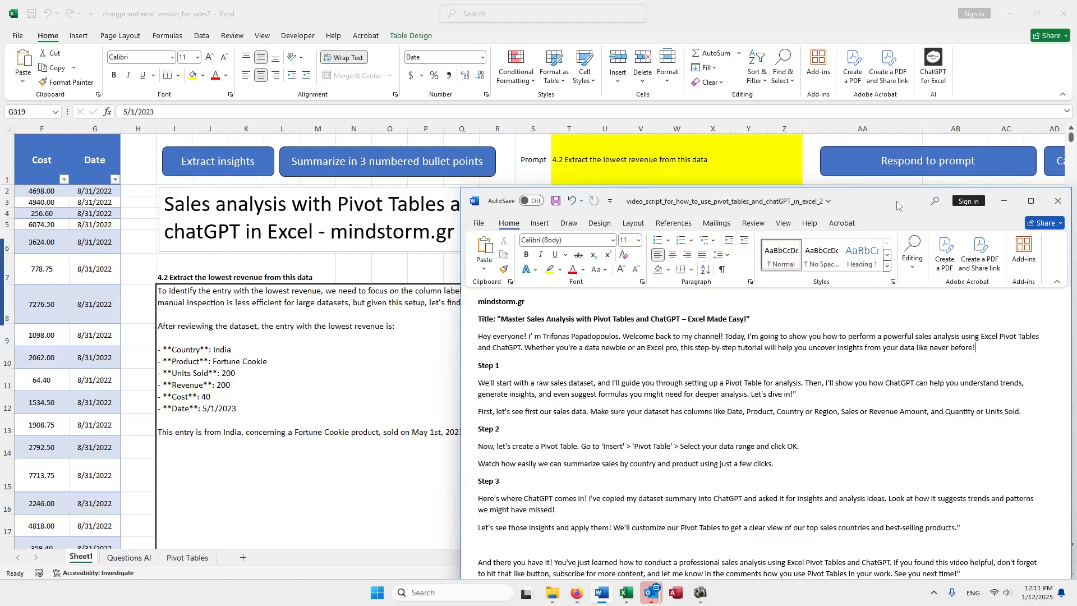
left_click_drag(901, 202, 865, 151)
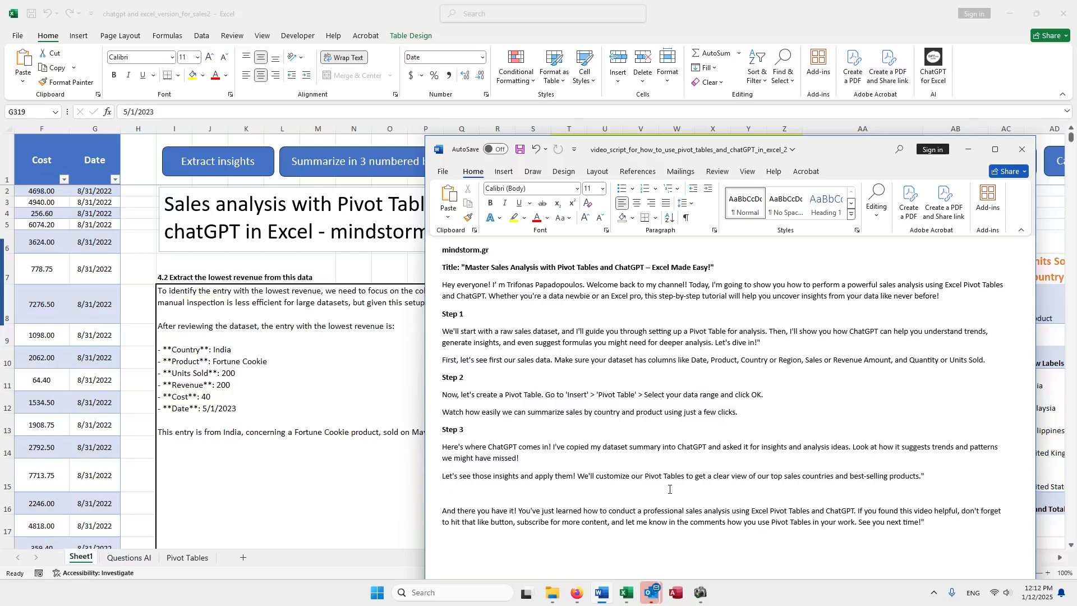
left_click(934, 593)
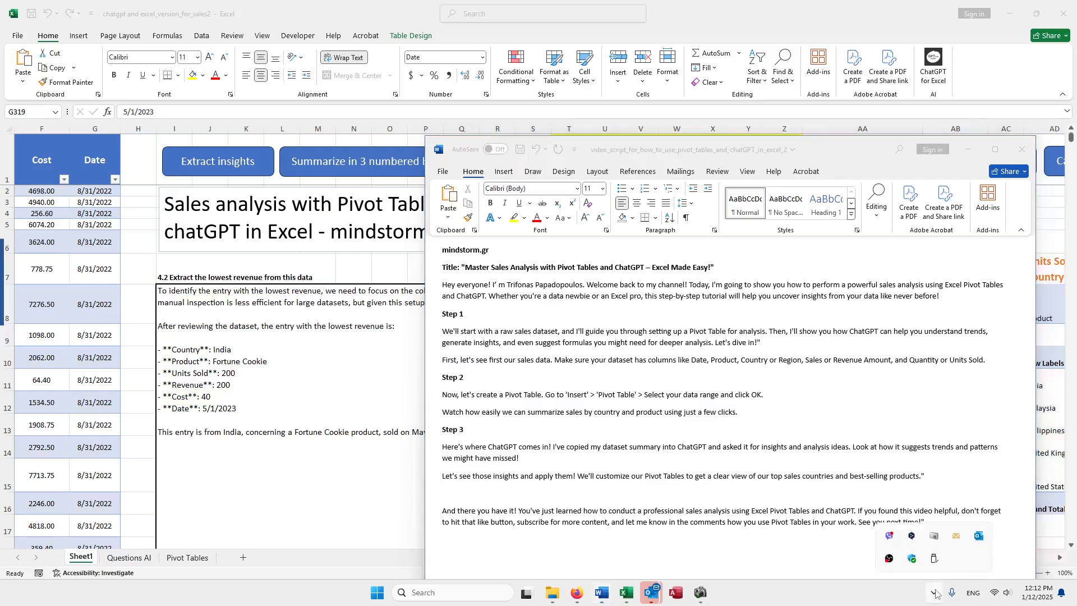